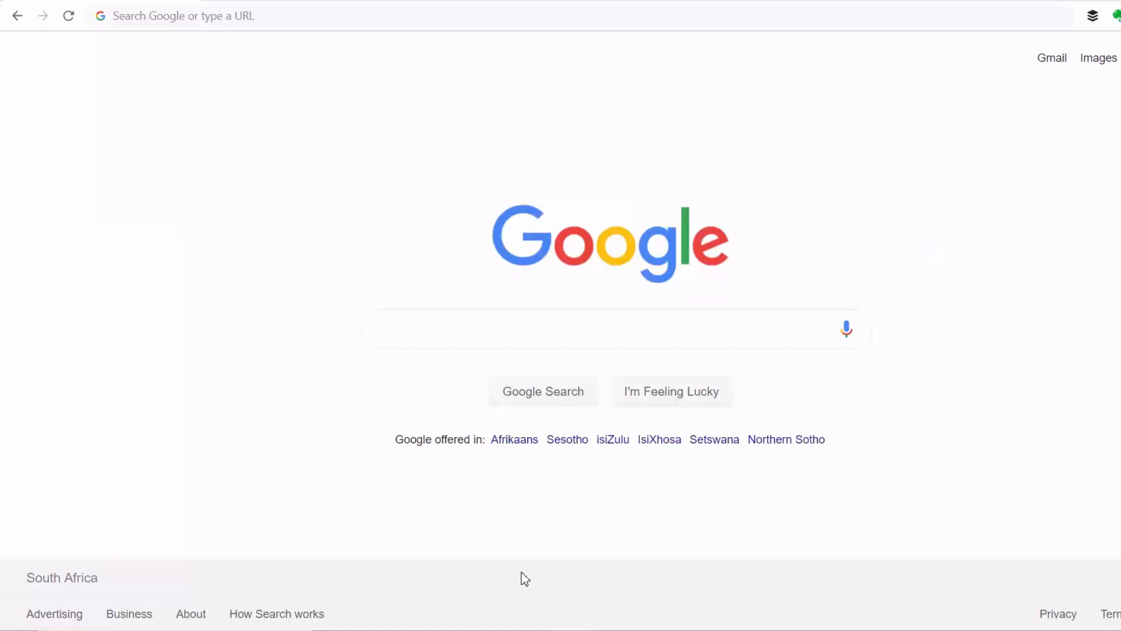
Launch Command Prompt from Windows search and run node-red to start the local server.
key(super)
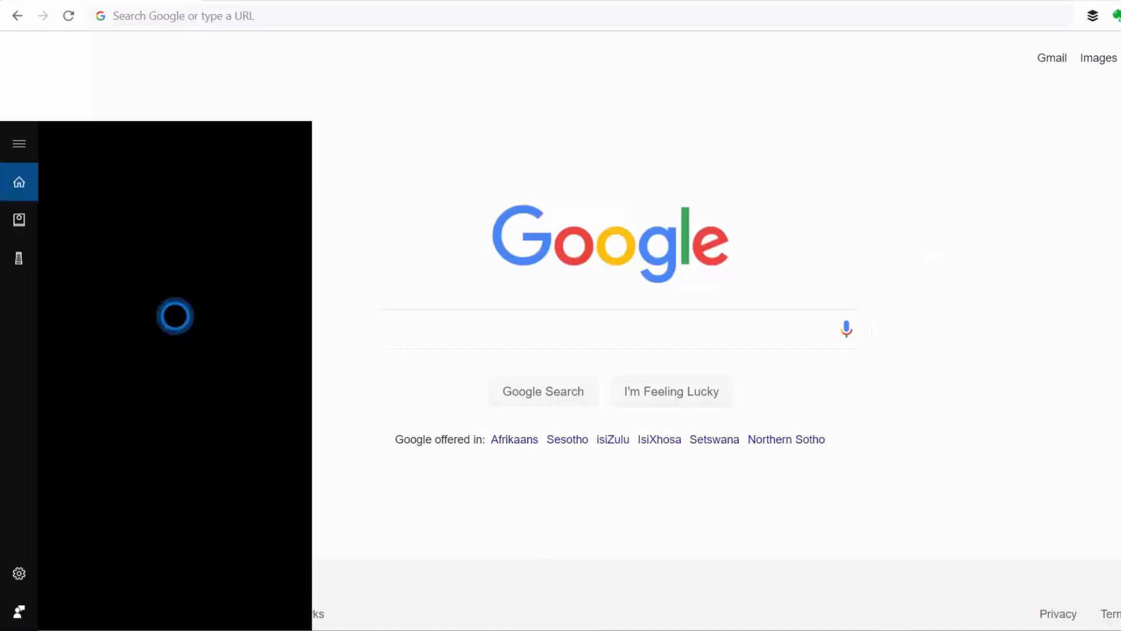
text(cmd)
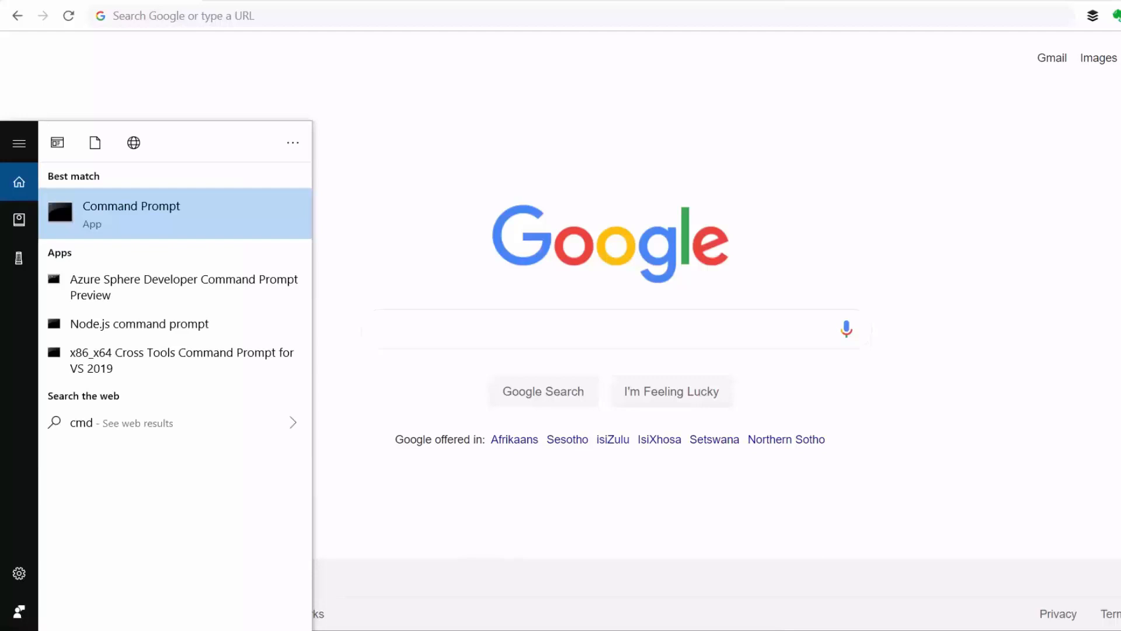
key(Return)
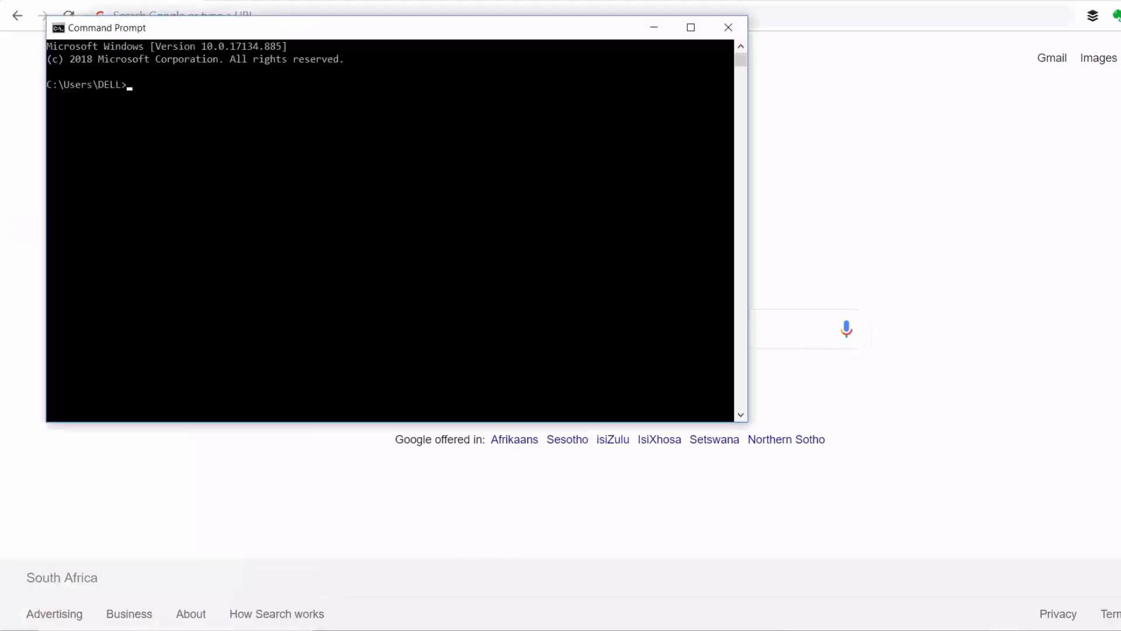
text(node-re)
text(d)
key(Return)
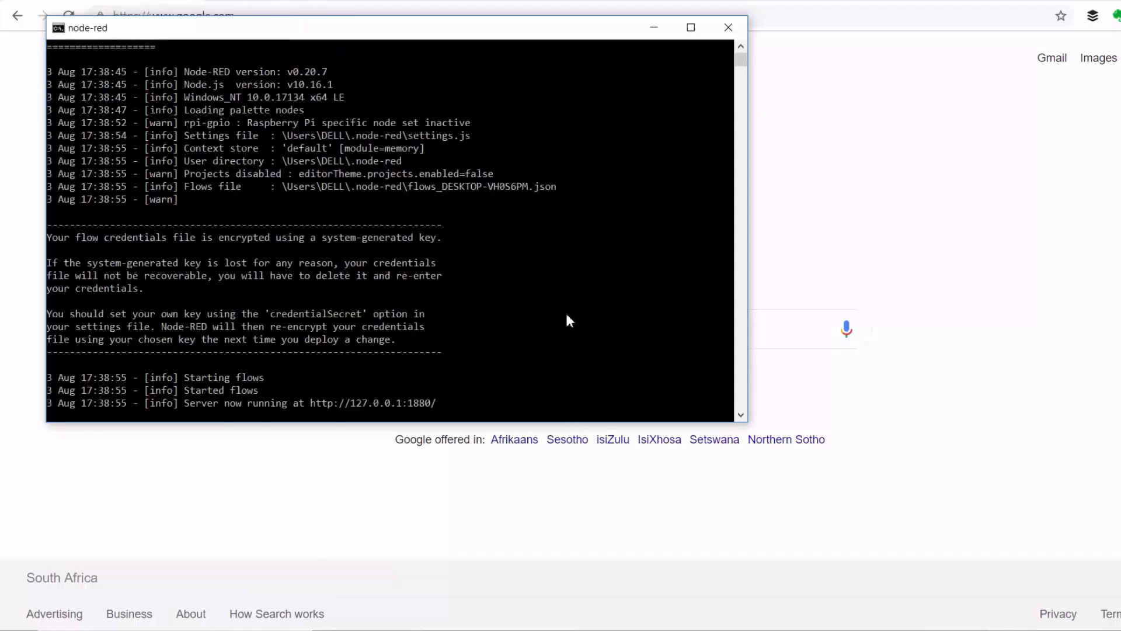
Minimize the console and navigate Chrome to the Node-RED editor at localhost:1880.
click(662, 38)
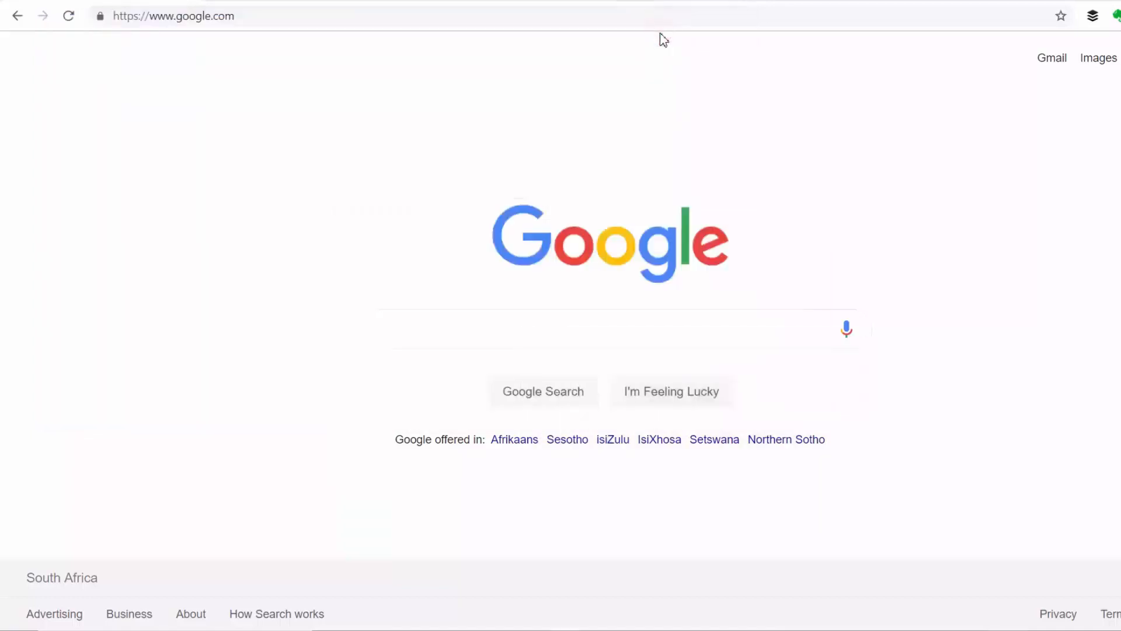
click(229, 16)
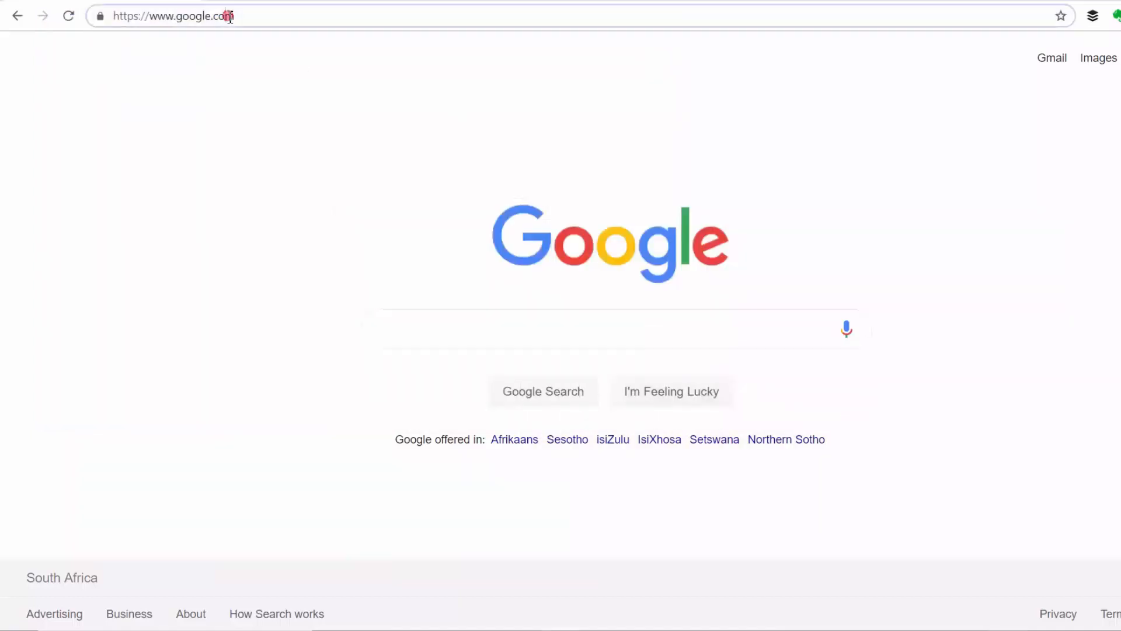
text(local)
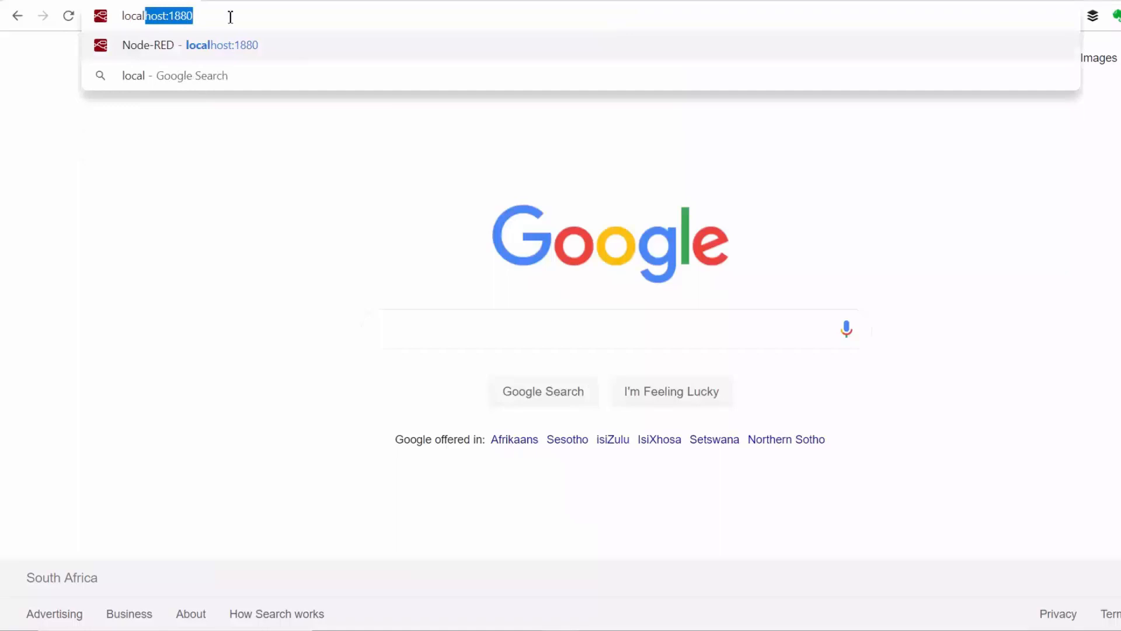
text(host:1)
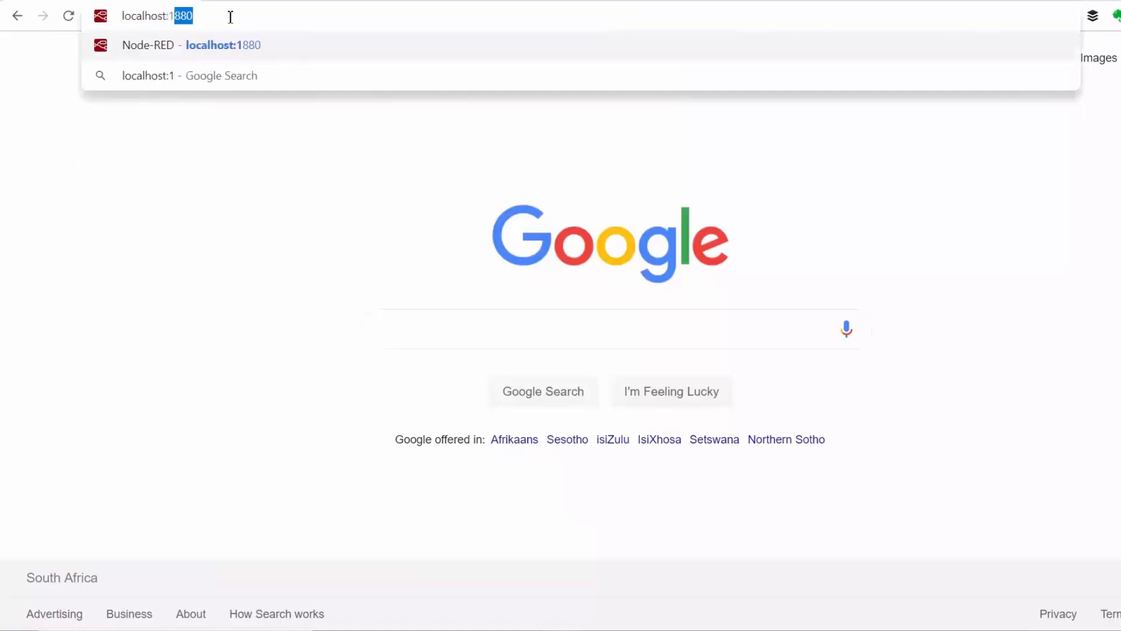
text(88)
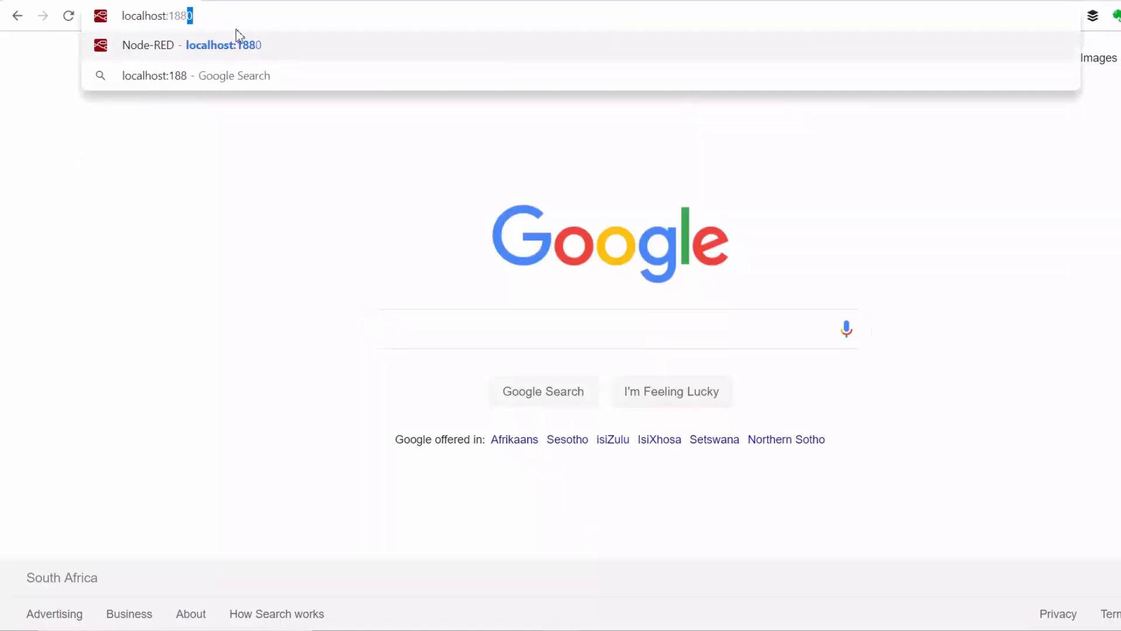
click(236, 45)
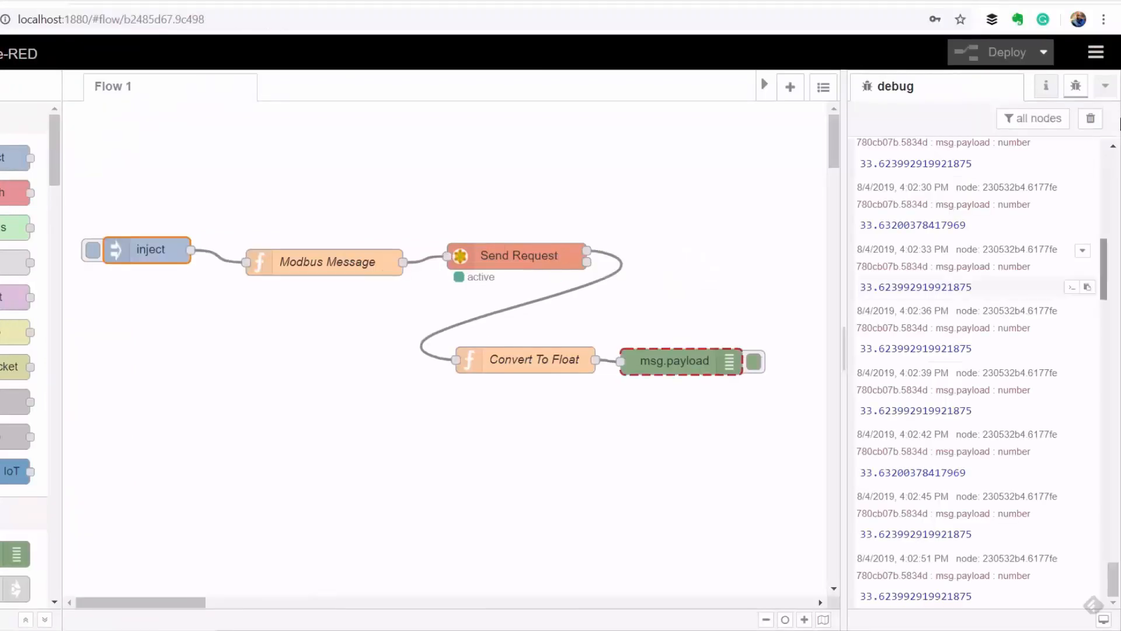
Install the node-red-dashboard module from Manage palette, searching 'node-red-dash'.
click(1097, 55)
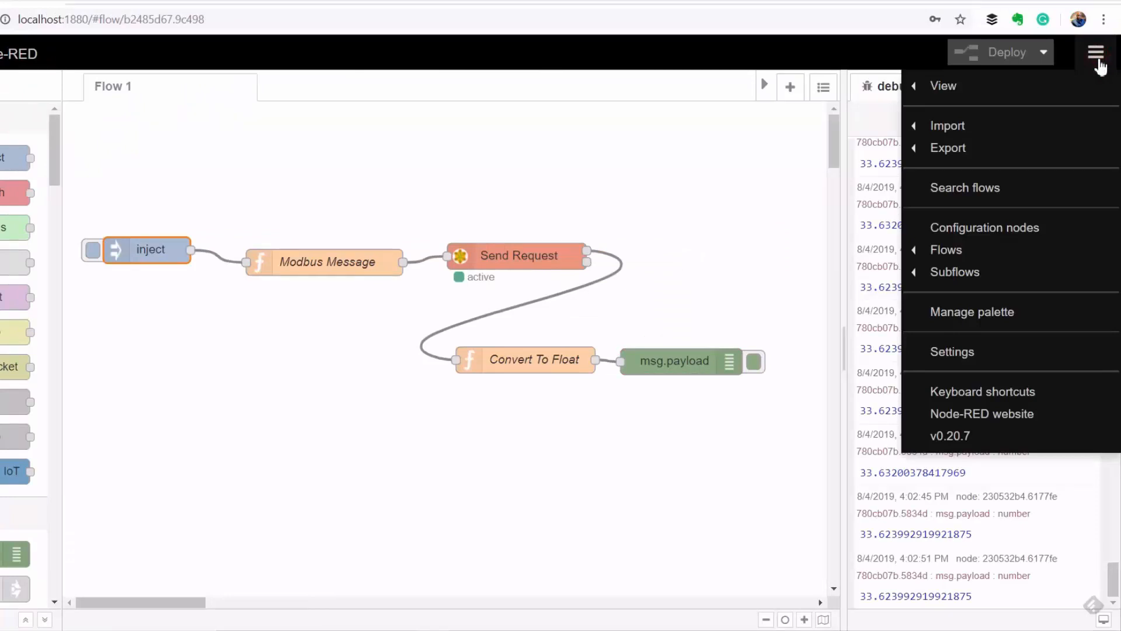
click(986, 312)
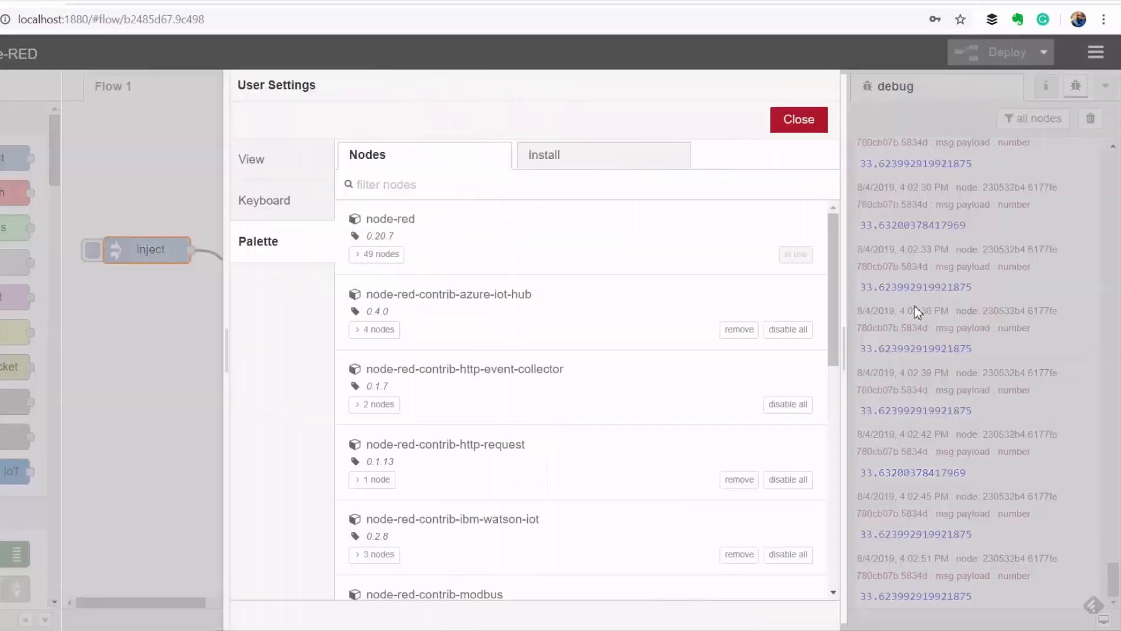
click(574, 158)
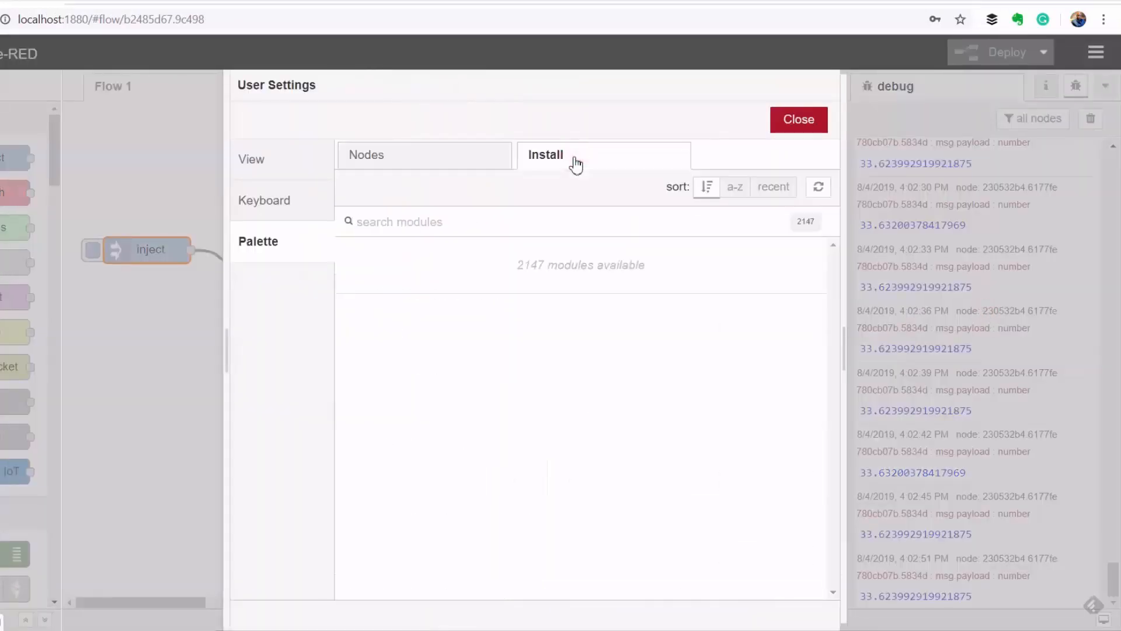
text(n)
text(od)
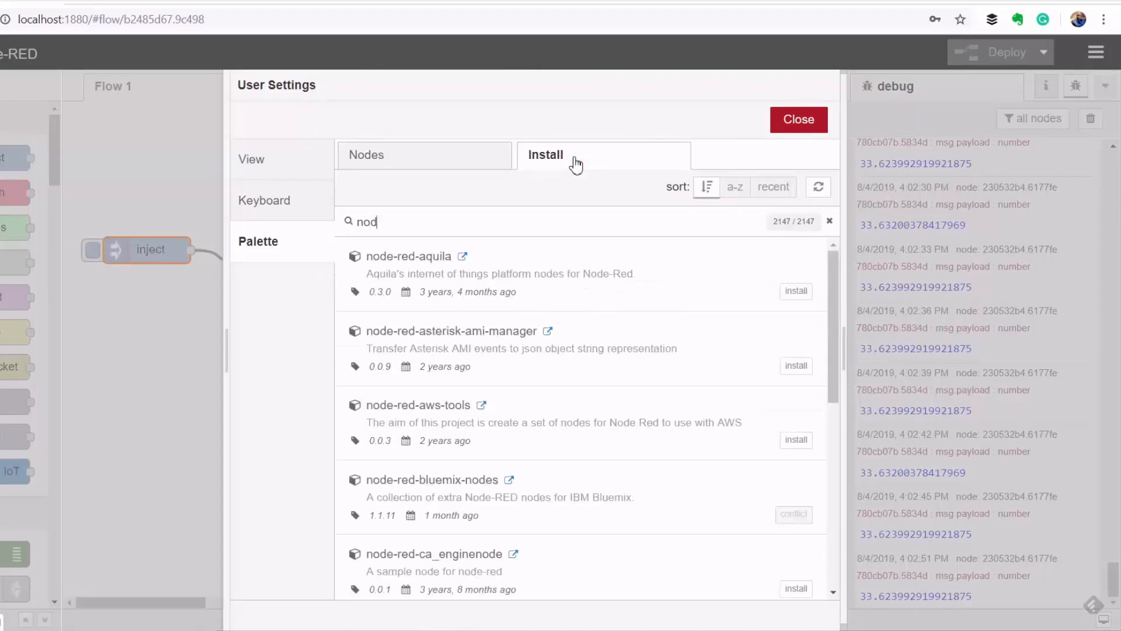
text(e-red)
text(-dash)
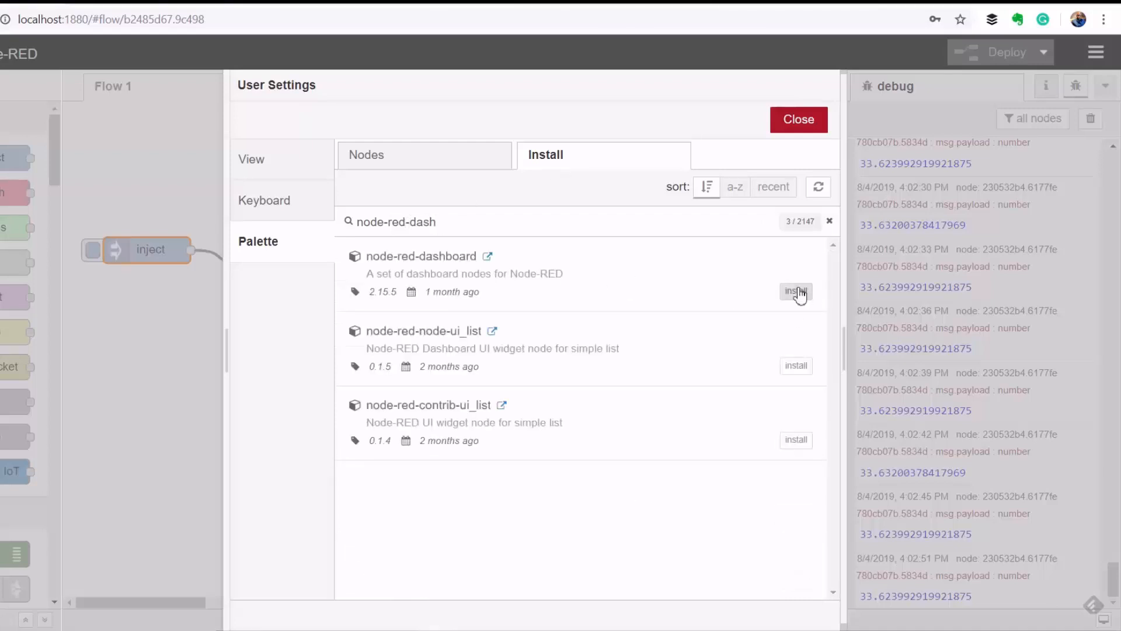
click(797, 291)
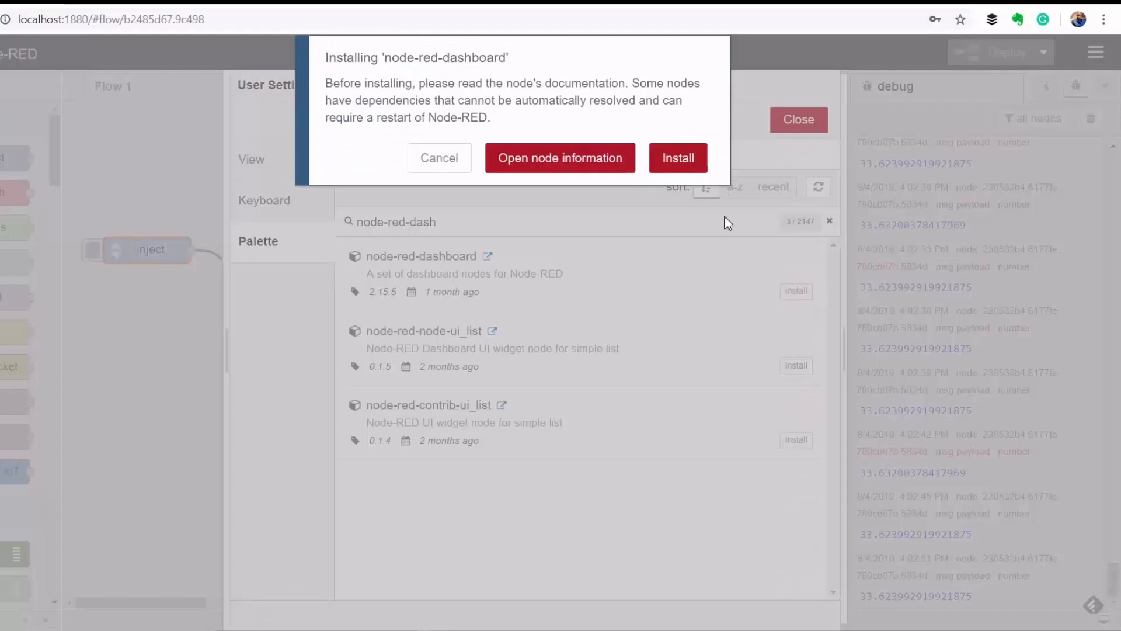
click(678, 158)
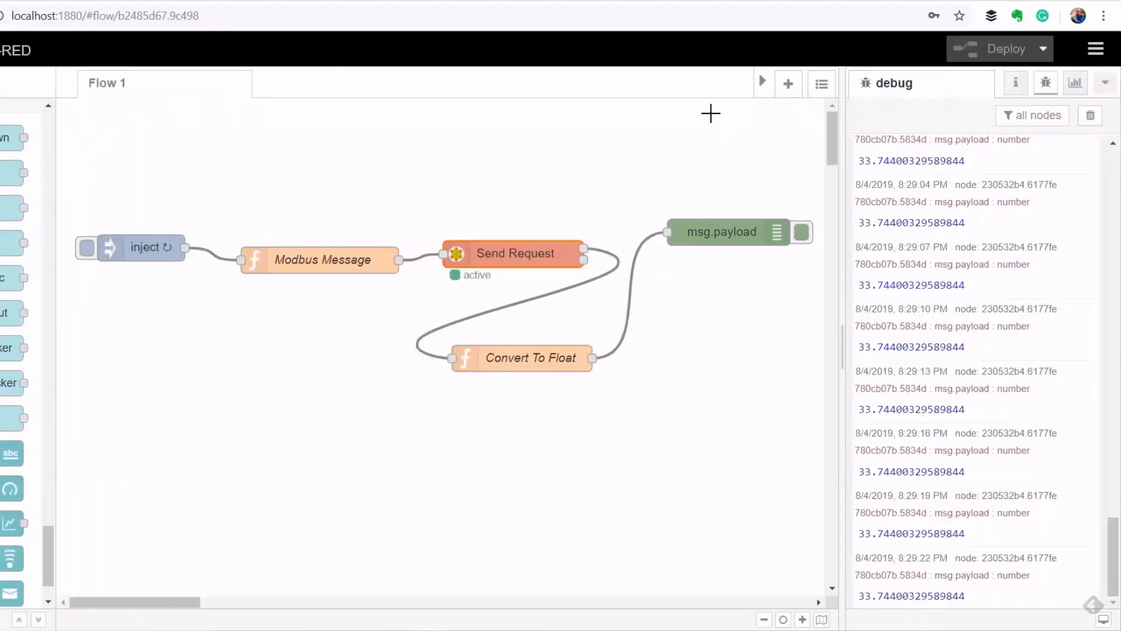
Show the dashboard Layout panel in the sidebar via View > Dashboard.
click(1077, 85)
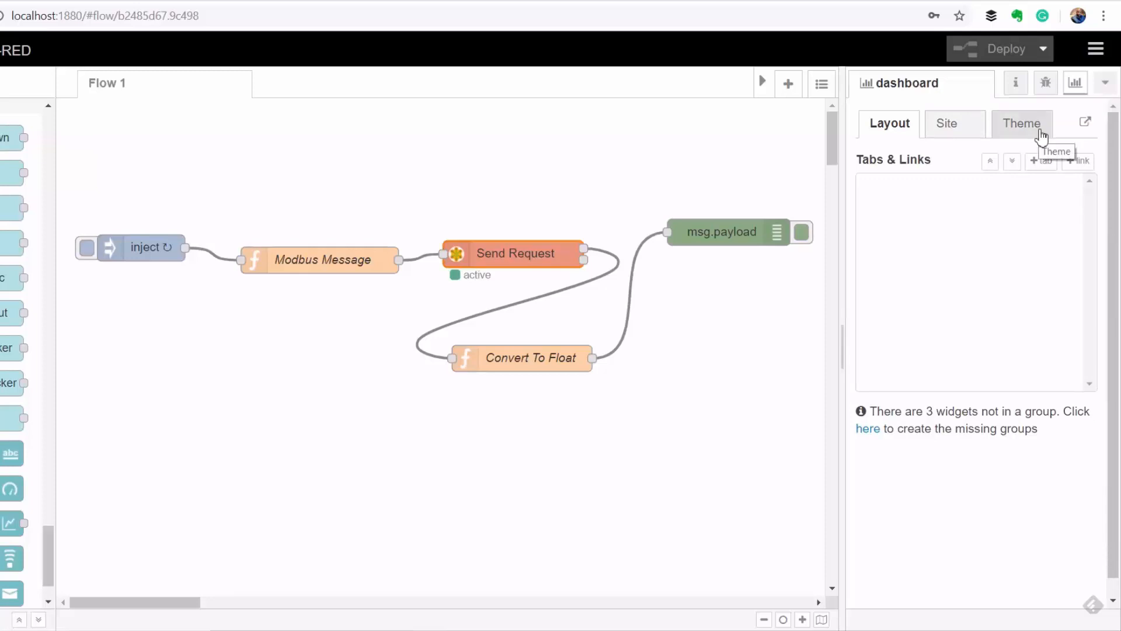
click(1097, 49)
mouse_move(942, 82)
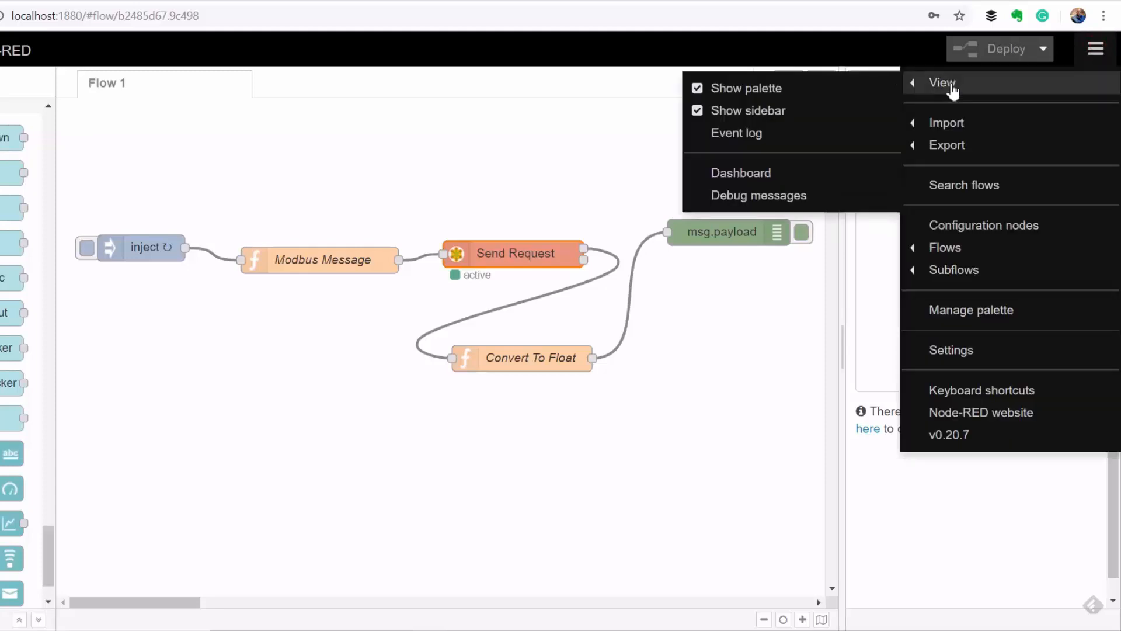
click(775, 175)
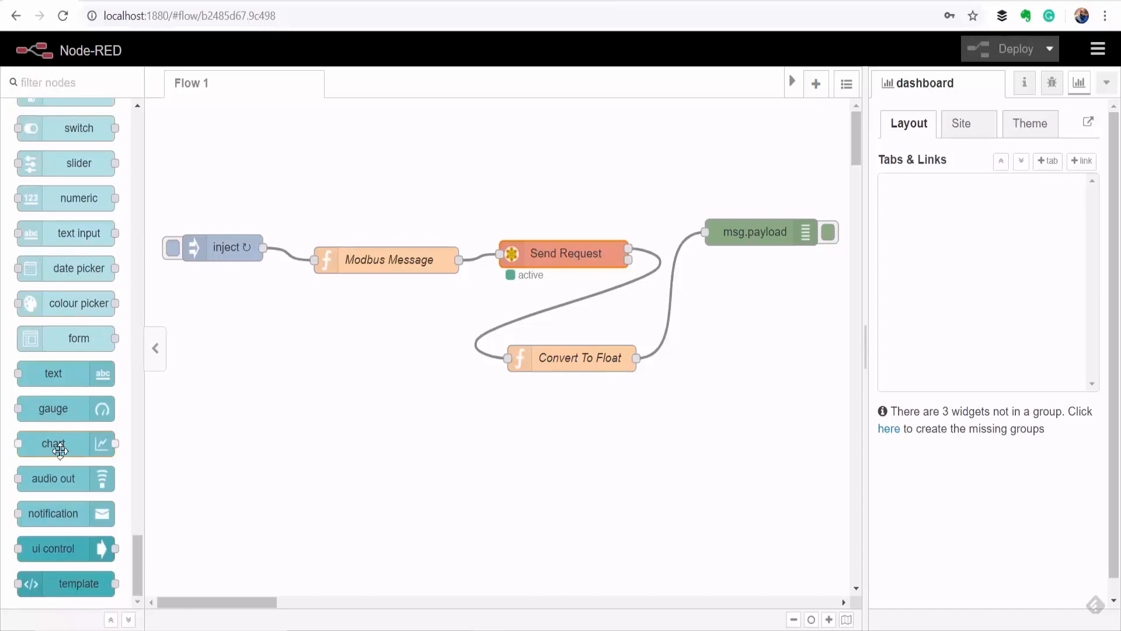
Add a chart node and assign it to a new Trends group on a new Main Page tab.
mouse_move(53, 444)
mouse_down()
mouse_move(646, 532)
mouse_move(750, 390)
mouse_up()
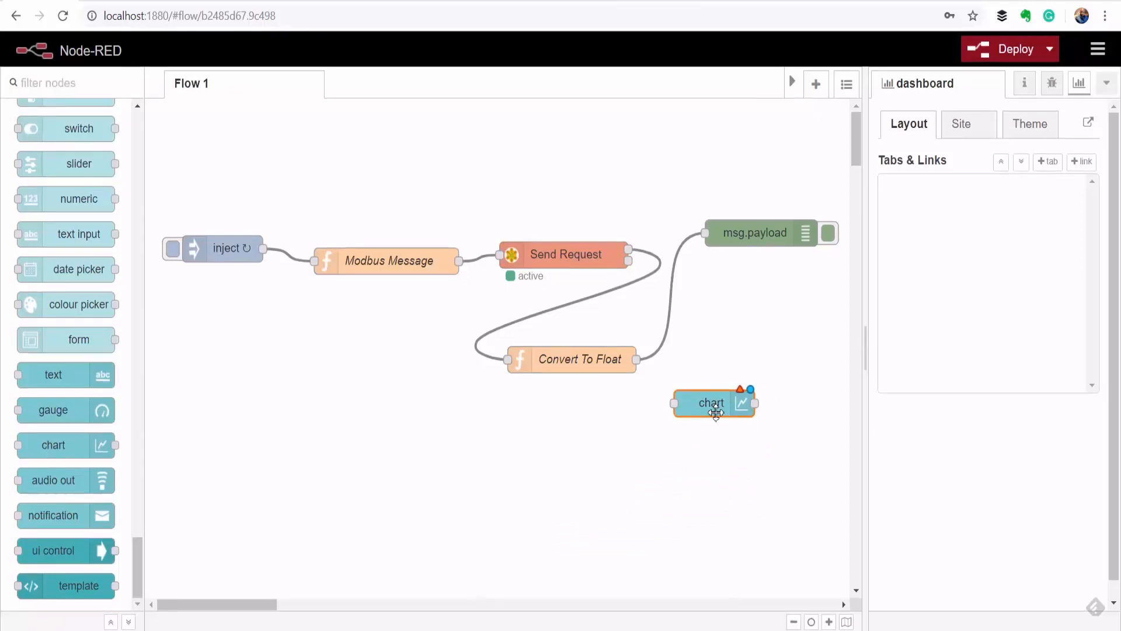
double_click(717, 412)
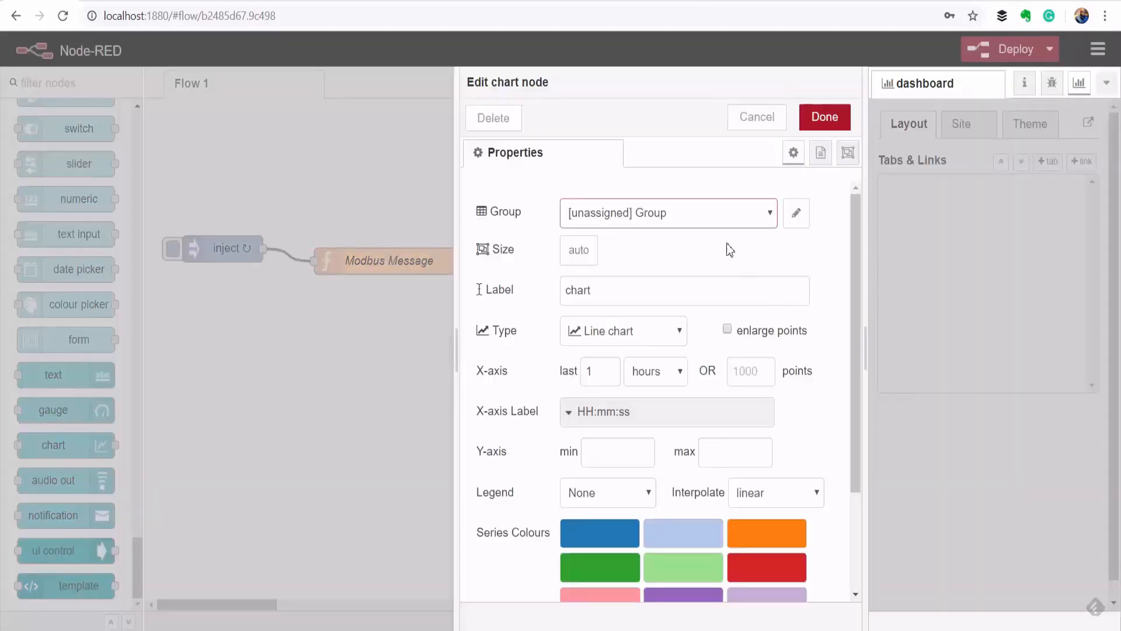
click(796, 212)
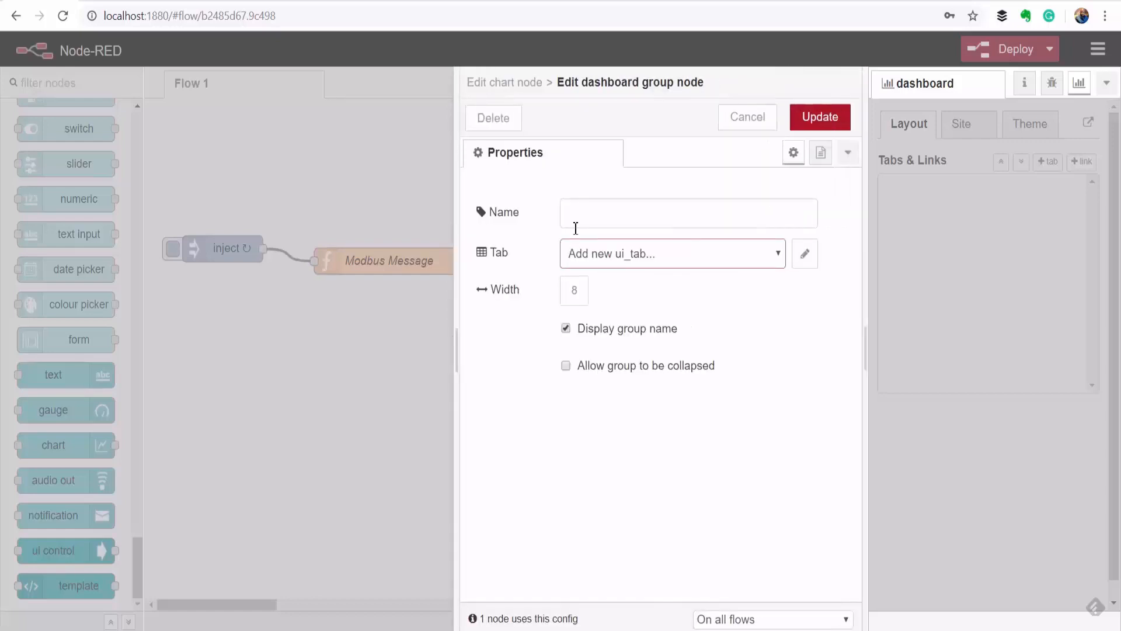
click(582, 212)
text(Tre)
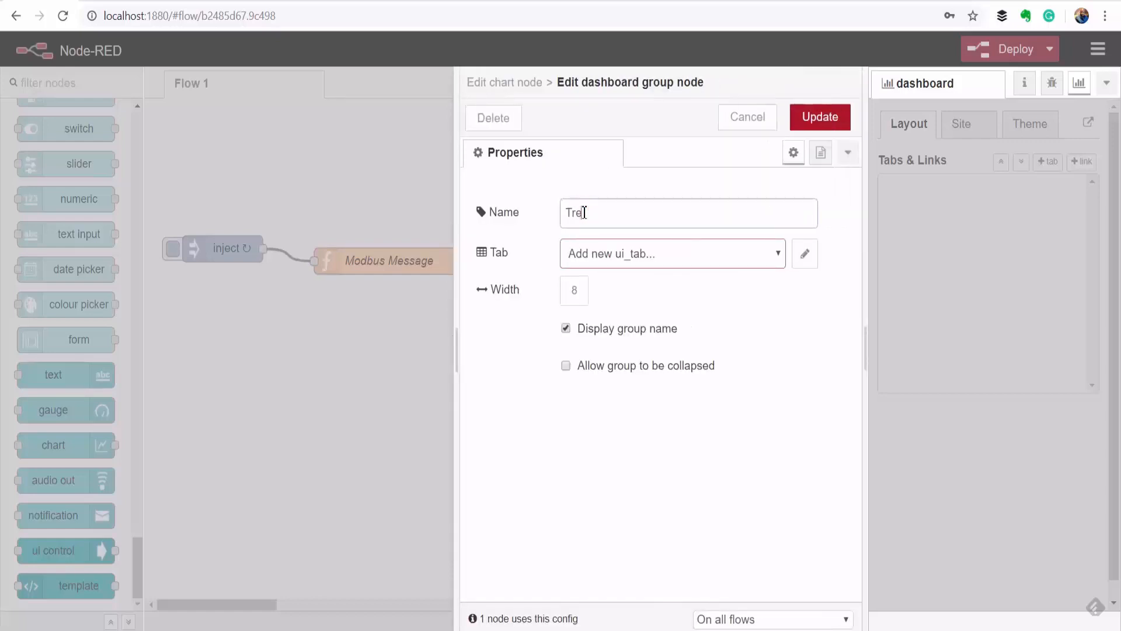
text(nds)
click(804, 254)
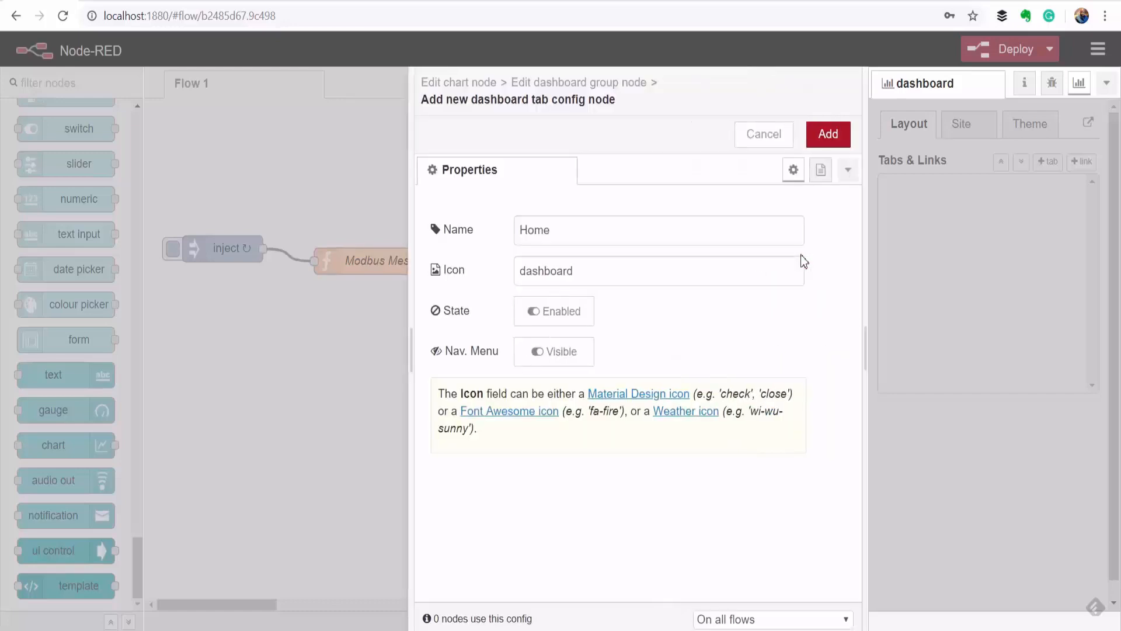
double_click(561, 230)
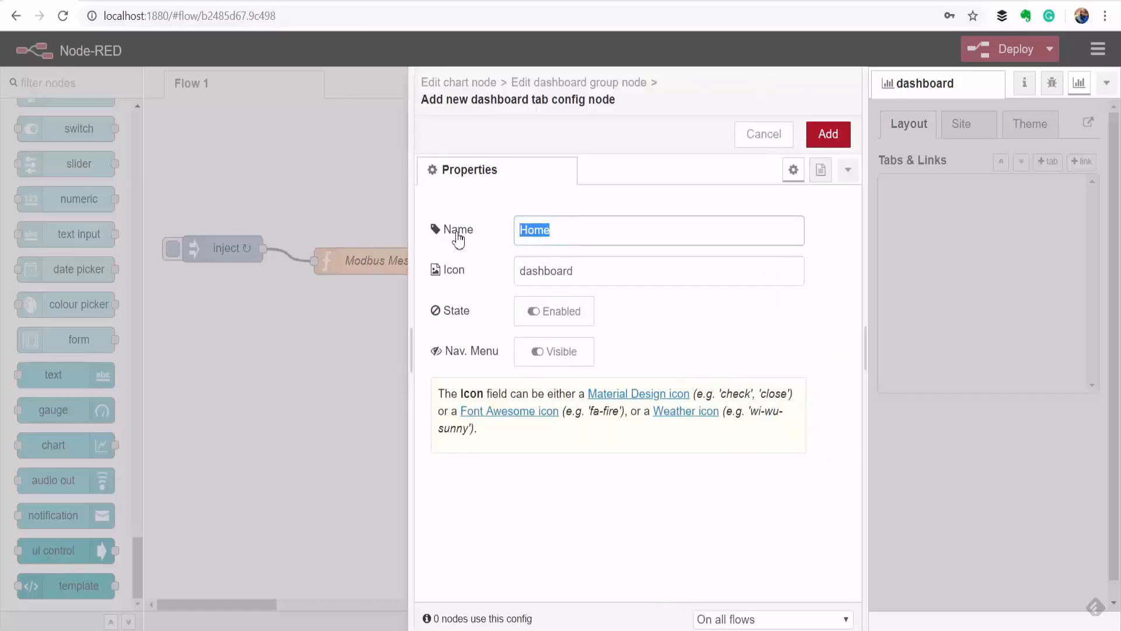
text(Main )
text(Page)
click(827, 136)
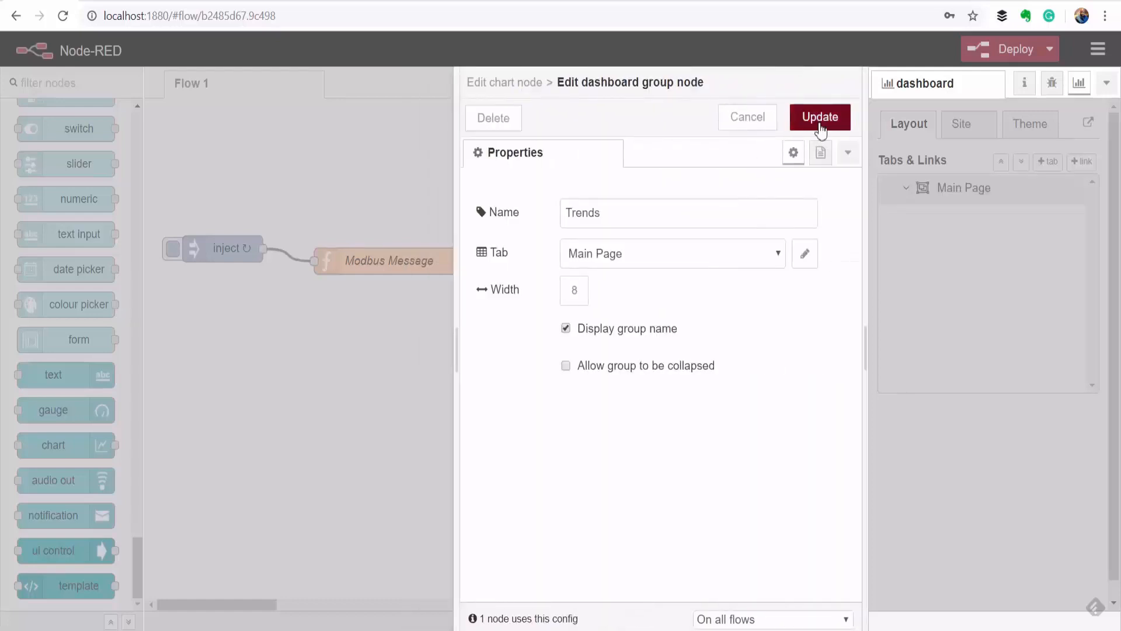
click(820, 116)
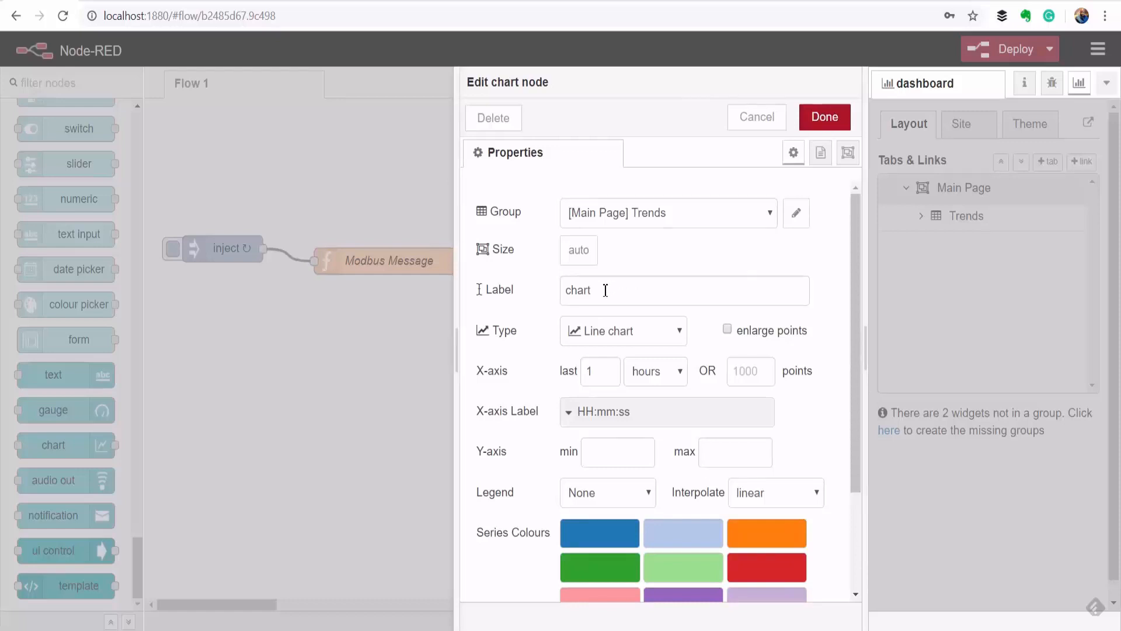
Label it Potentiometer Chart, X-axis 1 minutes, Y-axis 0–100, legend shown.
drag(605, 290, 523, 292)
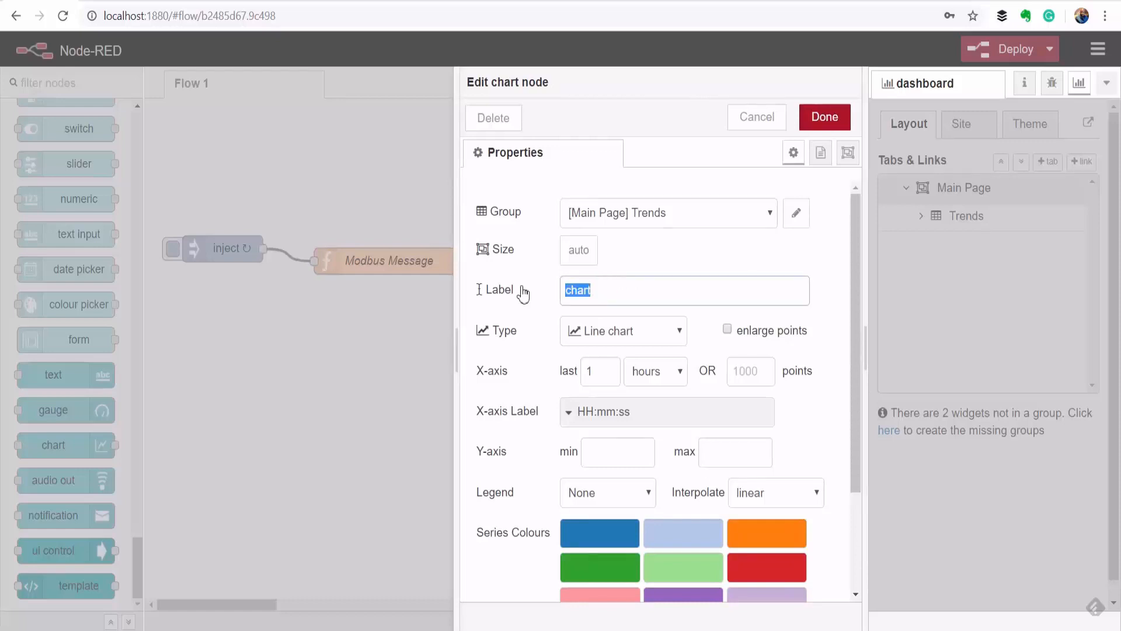
text(Potentiometer Chare)
key(BackSpace)
text(t)
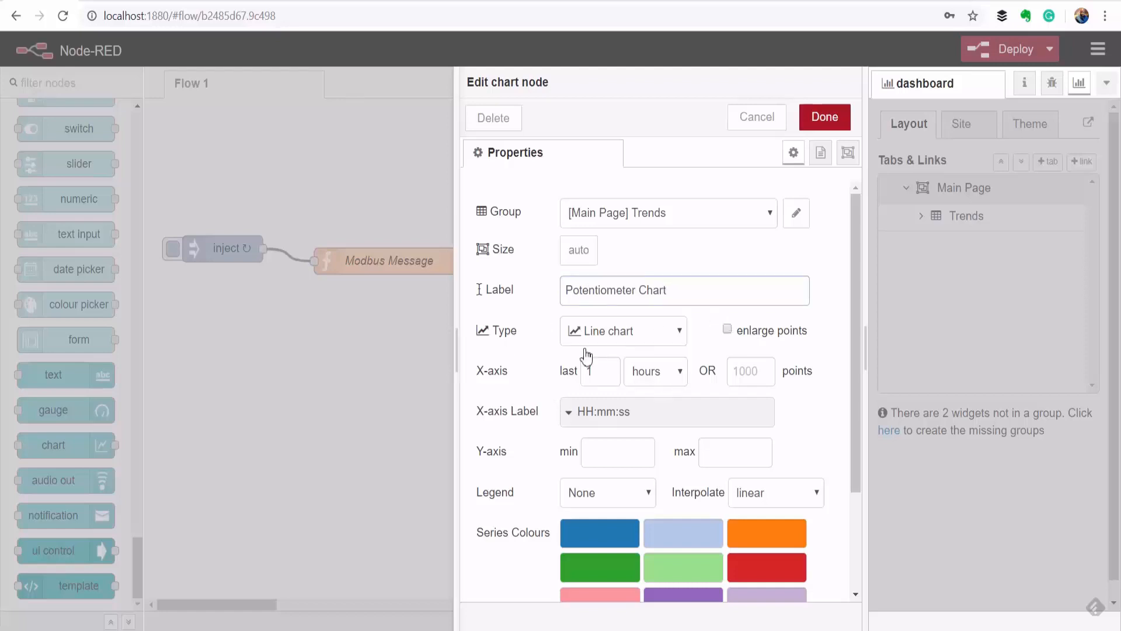
click(665, 369)
click(655, 409)
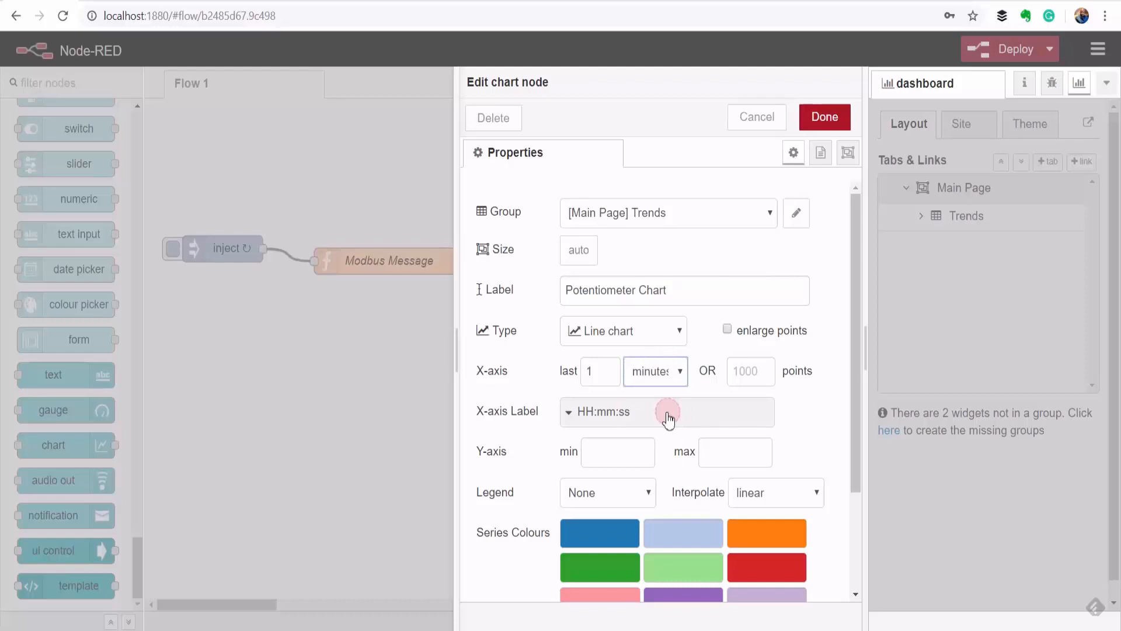
click(618, 452)
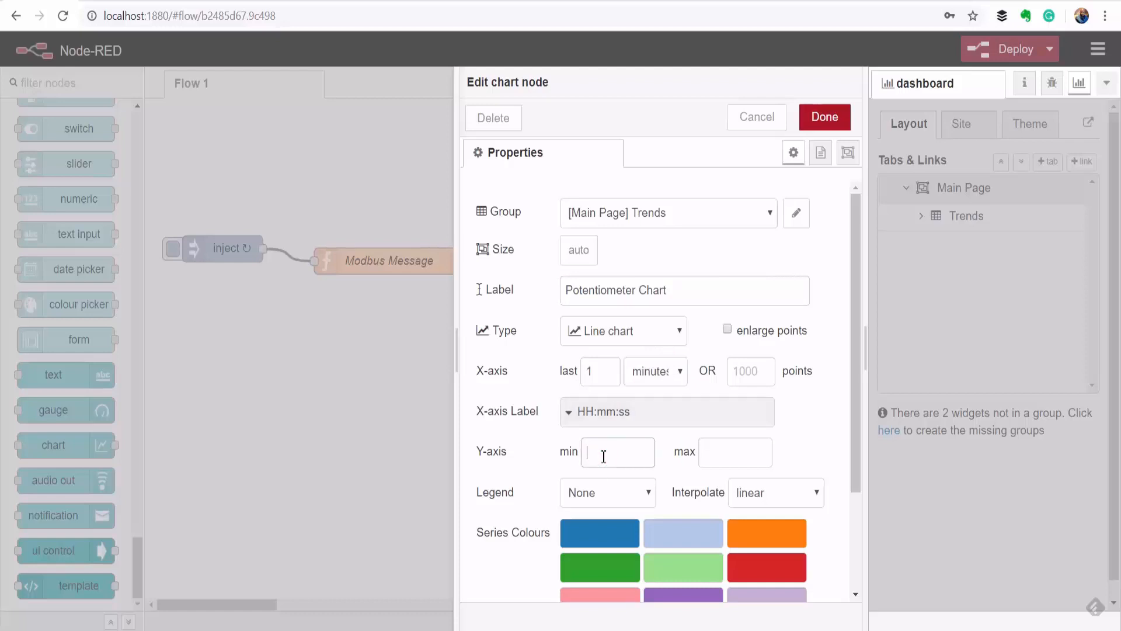
text(0)
click(719, 452)
text(100)
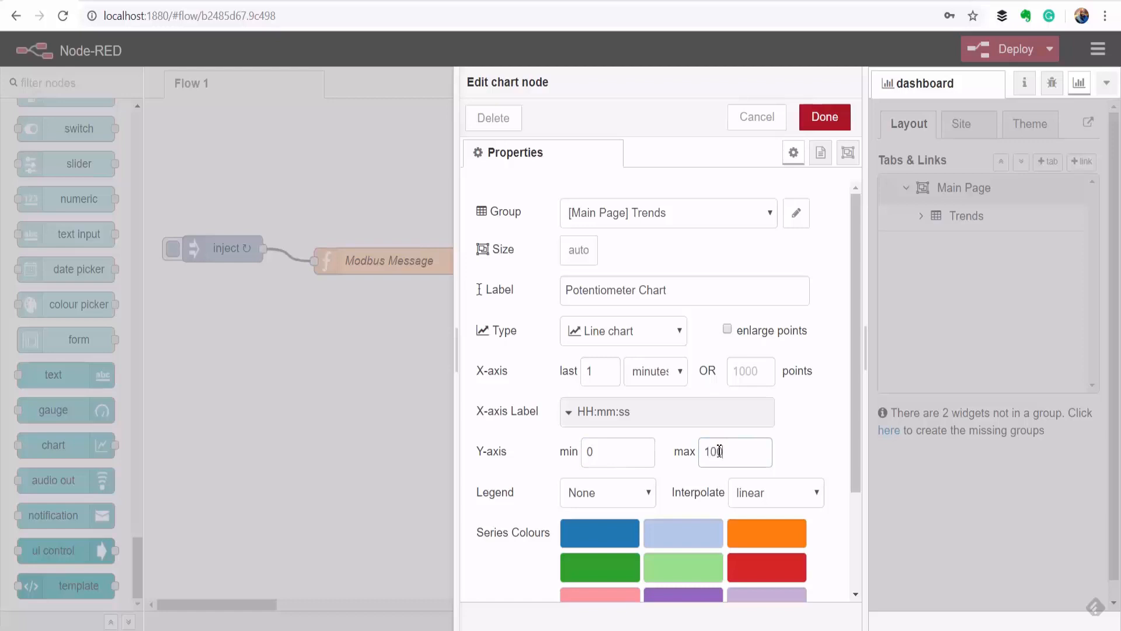
click(648, 495)
click(602, 534)
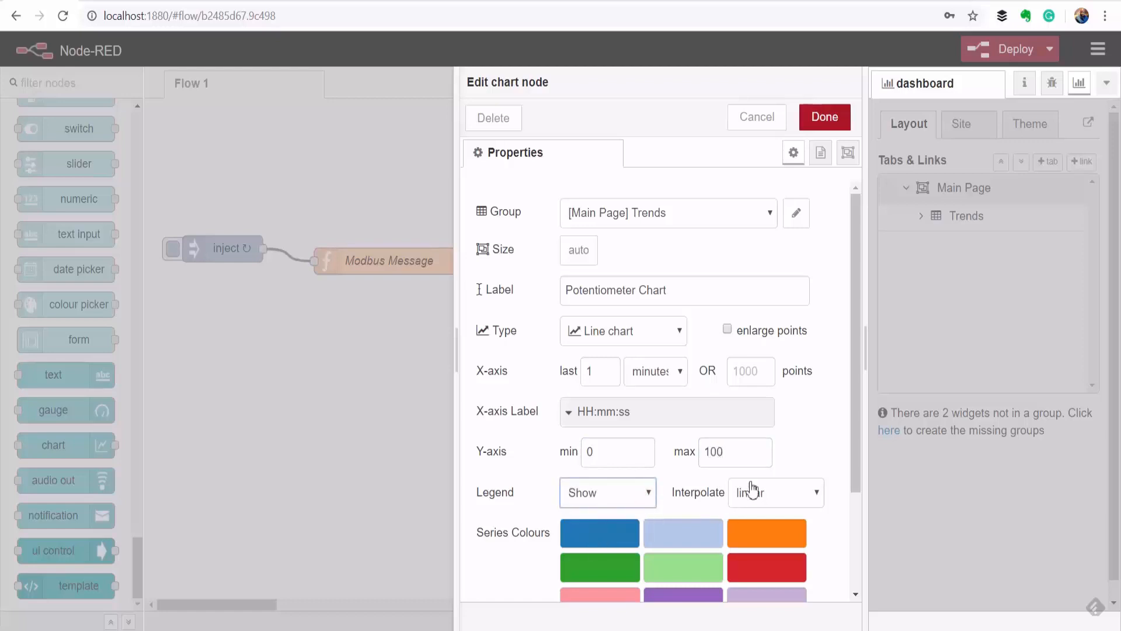
scroll(751, 491, down, 3)
click(824, 117)
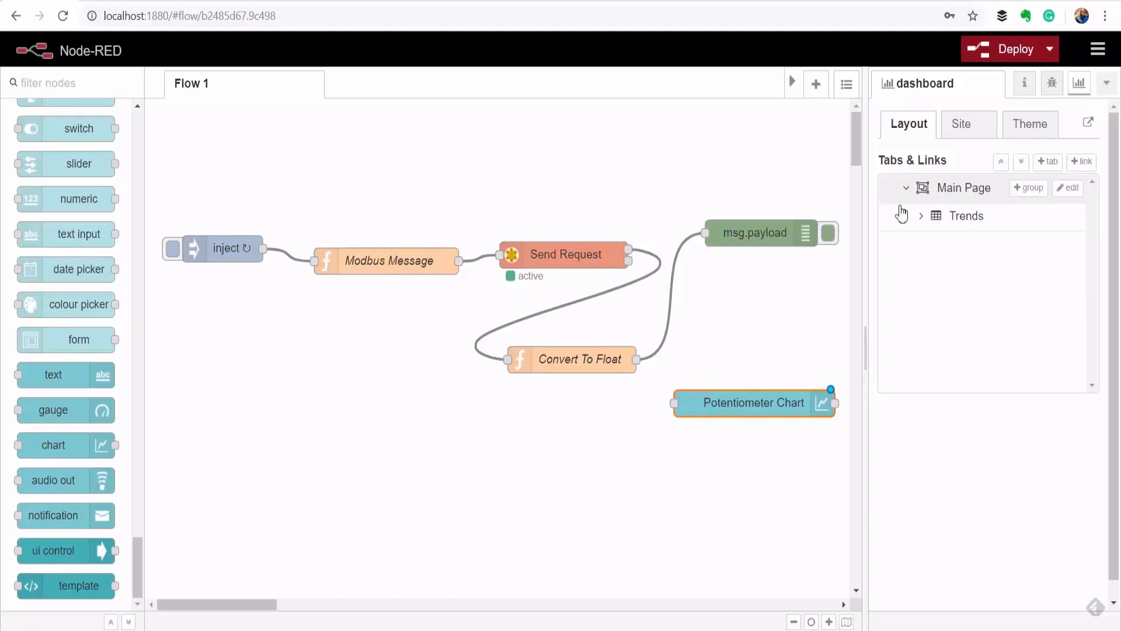
Wire Convert To Float into Potentiometer Chart, deploy, and launch the dashboard in the browser.
click(922, 218)
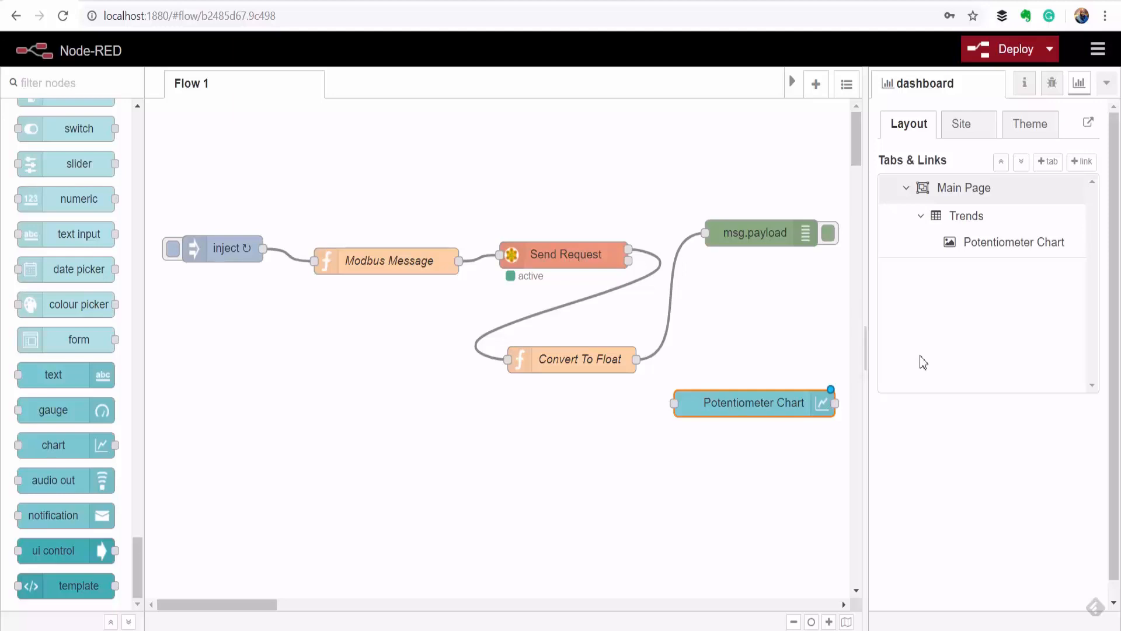
click(640, 403)
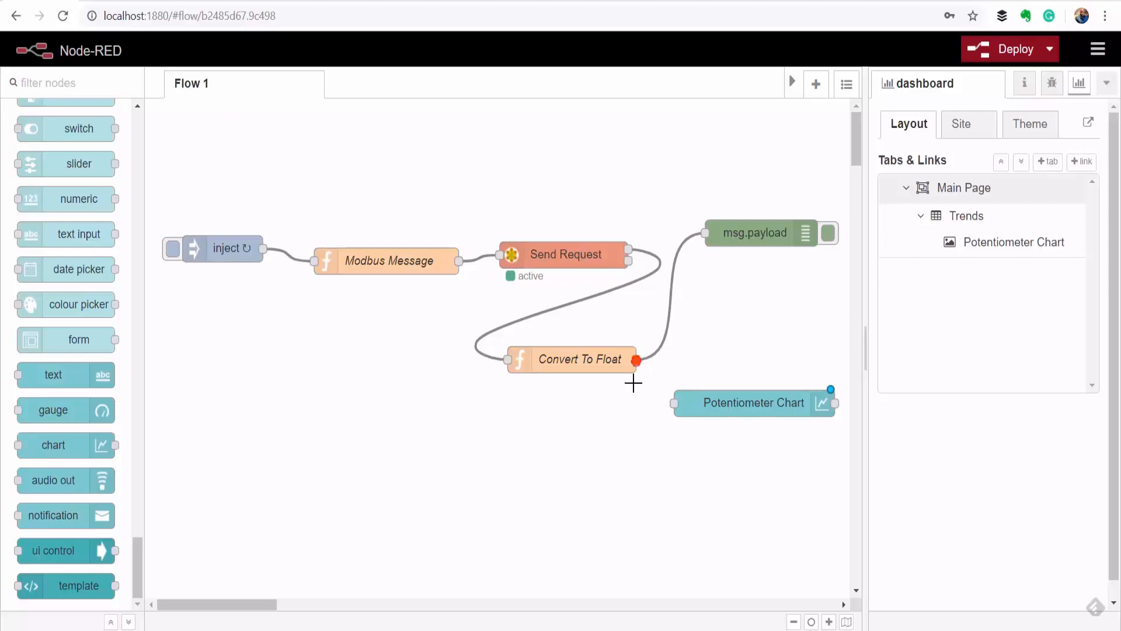
mouse_move(637, 358)
mouse_down()
mouse_move(657, 417)
mouse_move(675, 405)
mouse_up()
click(1010, 49)
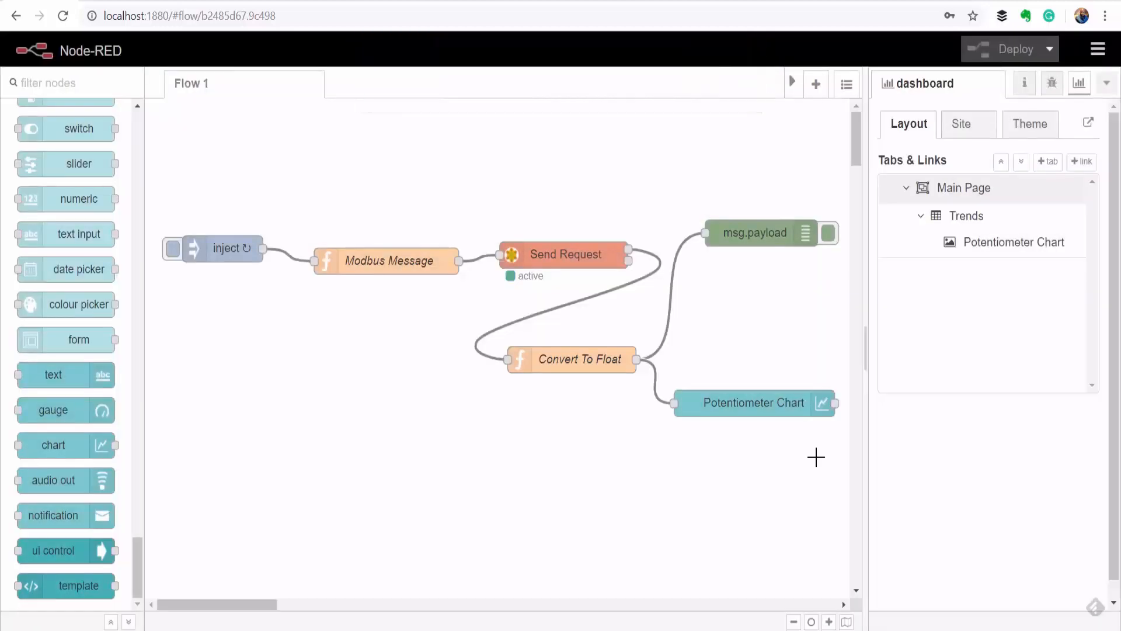
click(1090, 123)
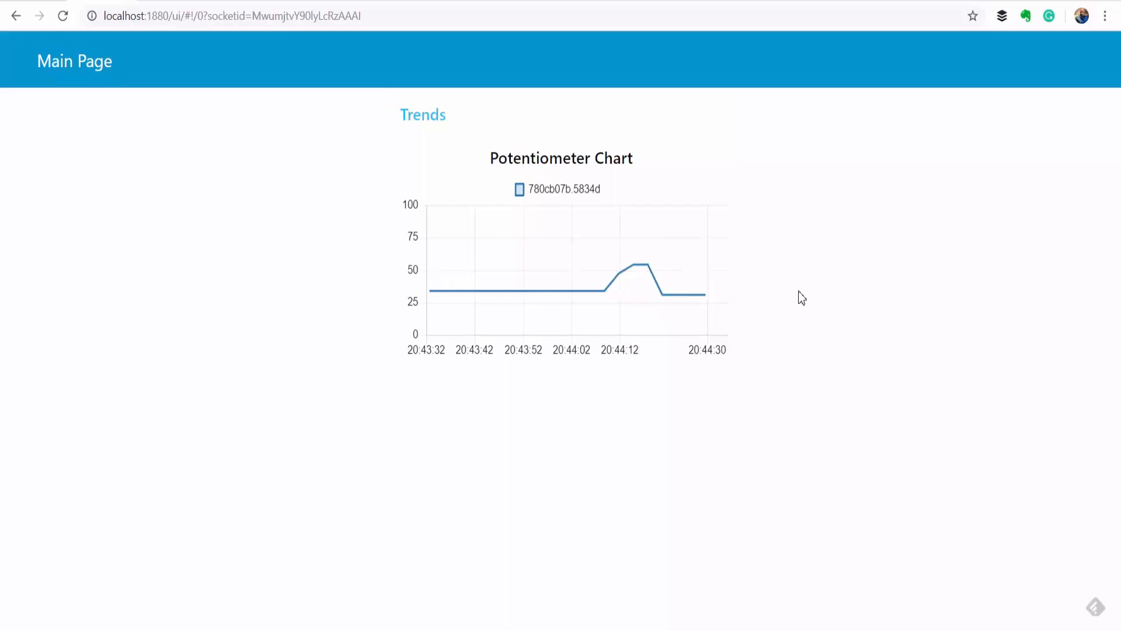
Place a gauge node below Potentiometer Chart and open its settings.
key(ctrl+Tab)
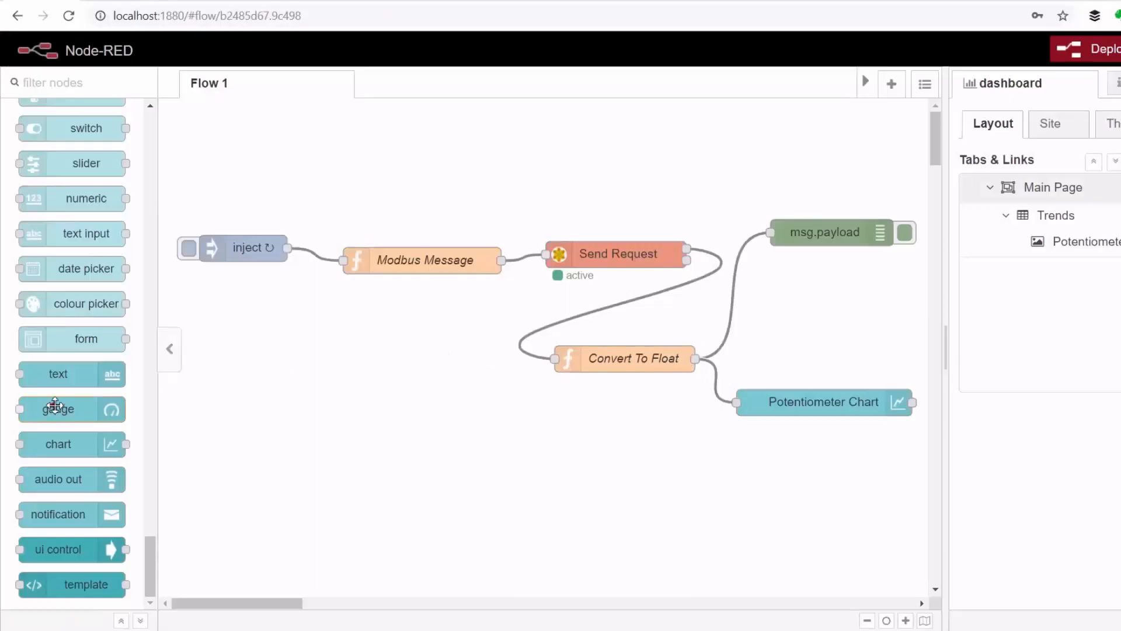
mouse_move(59, 409)
mouse_down()
mouse_move(745, 526)
mouse_move(793, 473)
mouse_up()
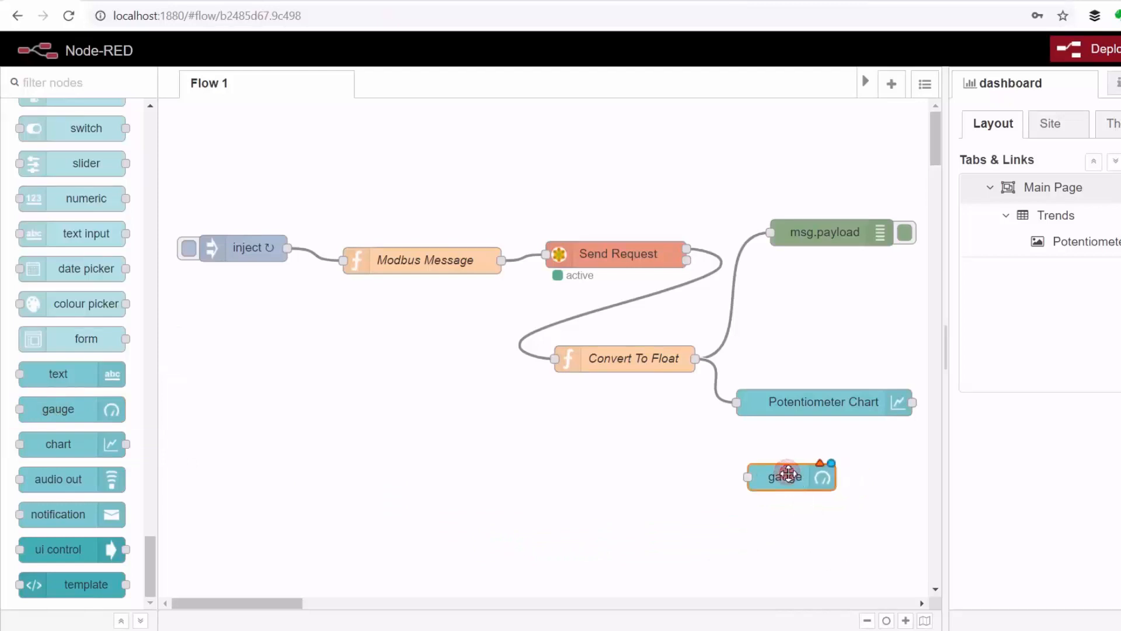
double_click(789, 476)
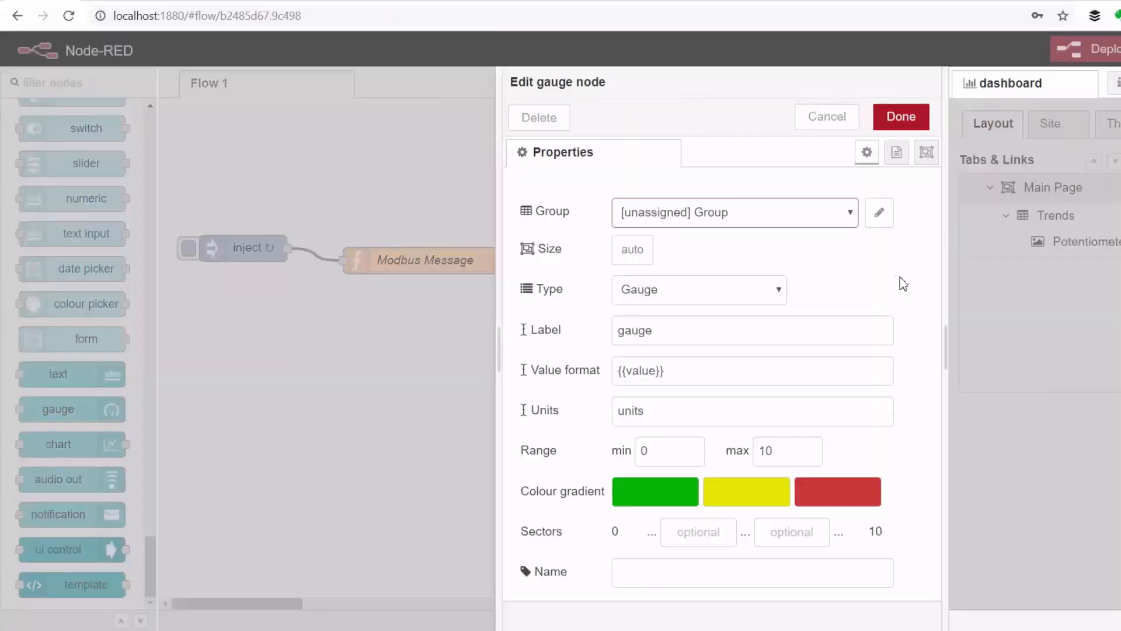
Create a new Guages group on the Main Page tab for the gauge.
click(879, 211)
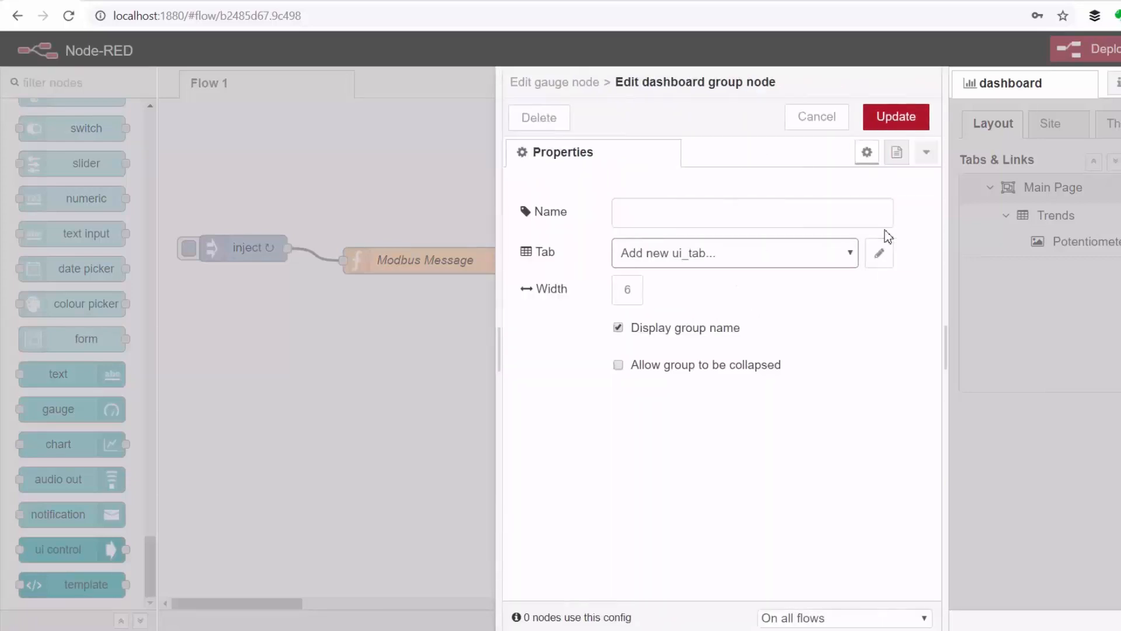
click(651, 212)
text(Guages)
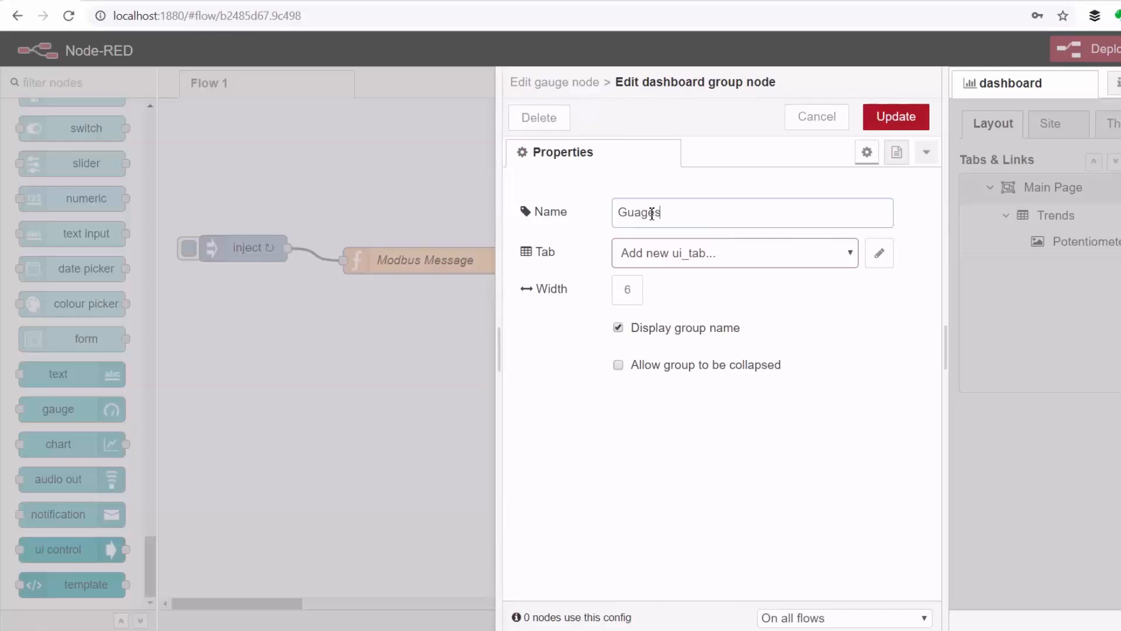
click(852, 252)
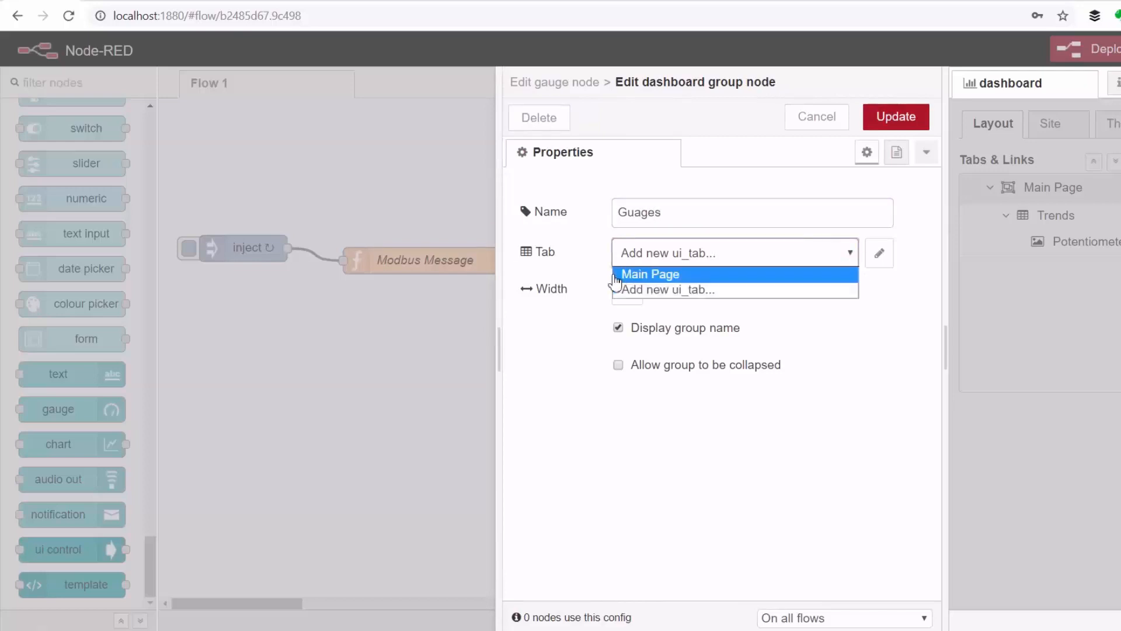
click(644, 277)
click(896, 117)
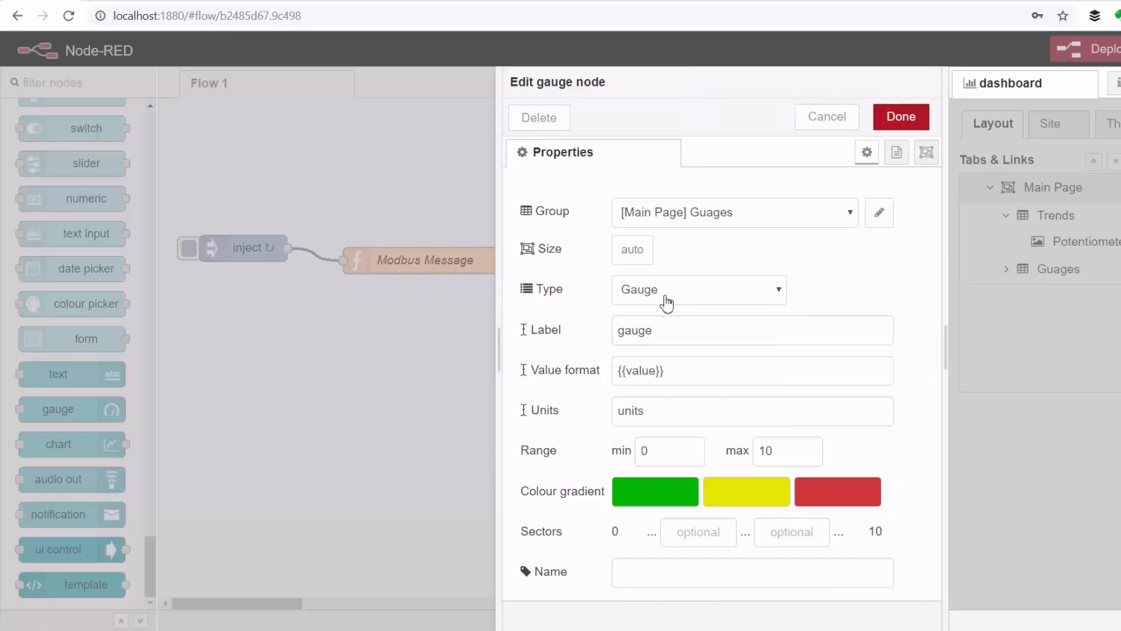
Label it Potentiometer gauge, range 0–100 in %, sectors at 50 and 75.
click(620, 330)
text(Potentio)
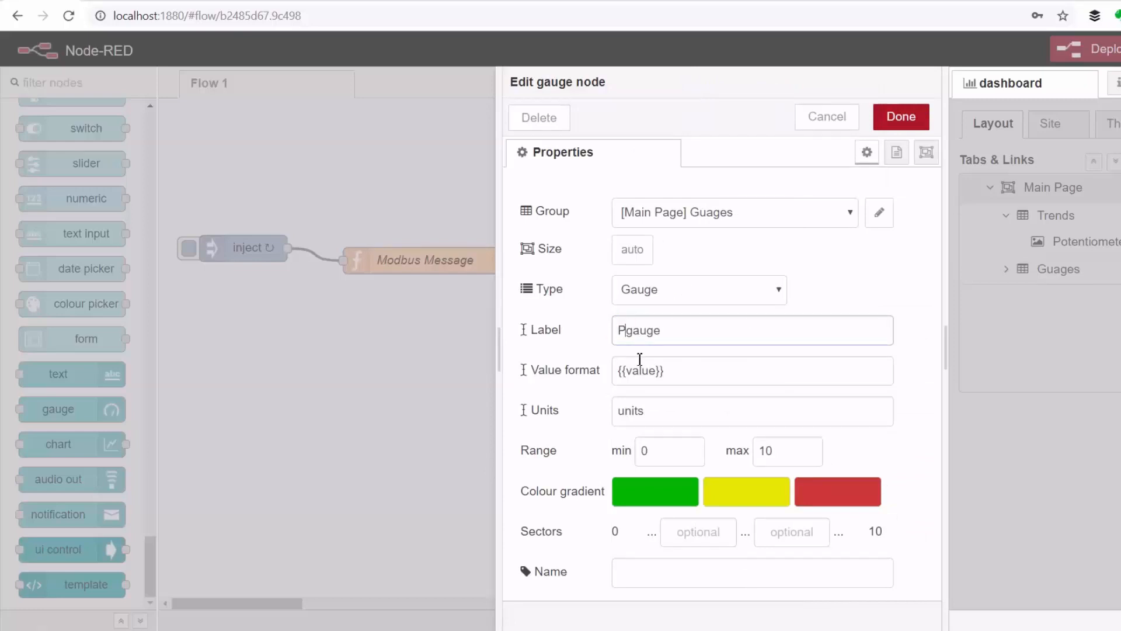
text(meter)
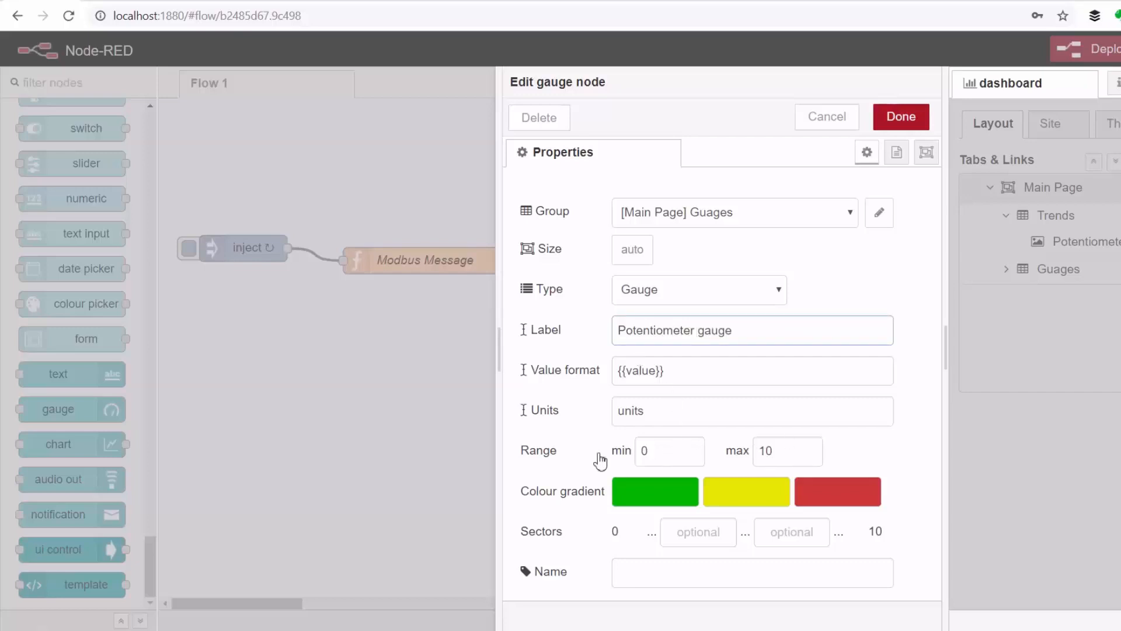
click(785, 451)
text(0)
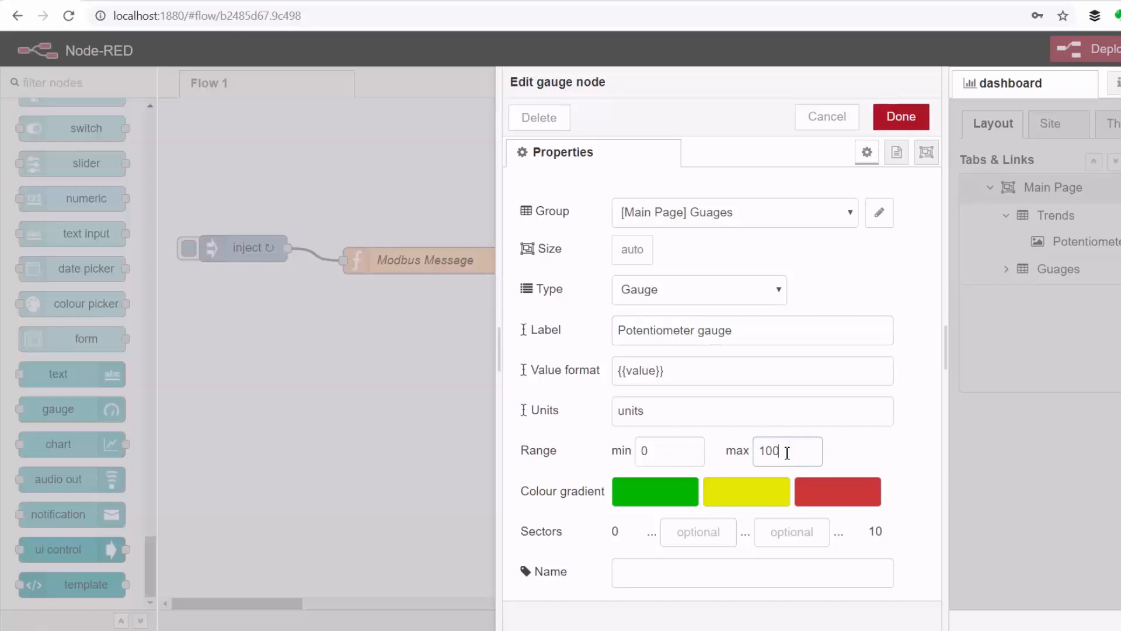
double_click(648, 412)
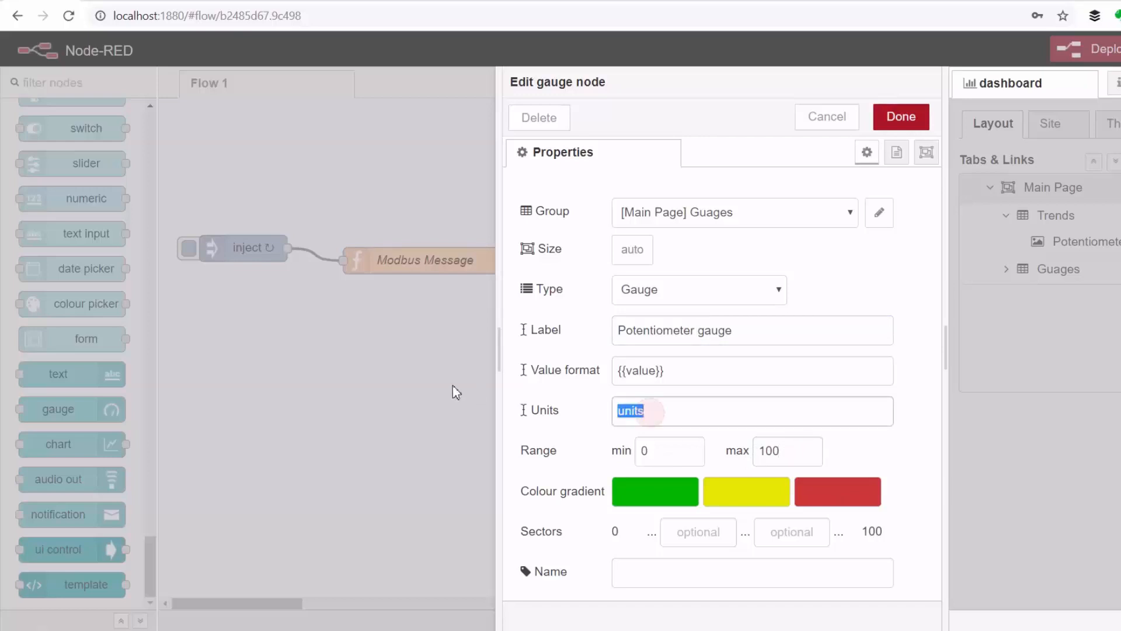
text(%)
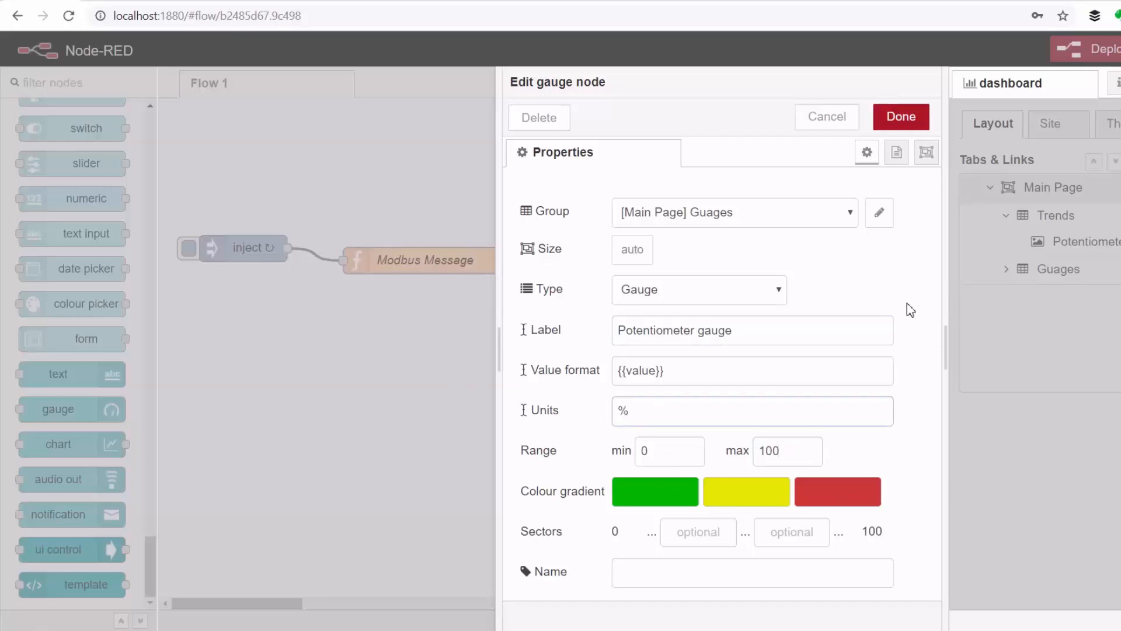
click(697, 532)
text(50)
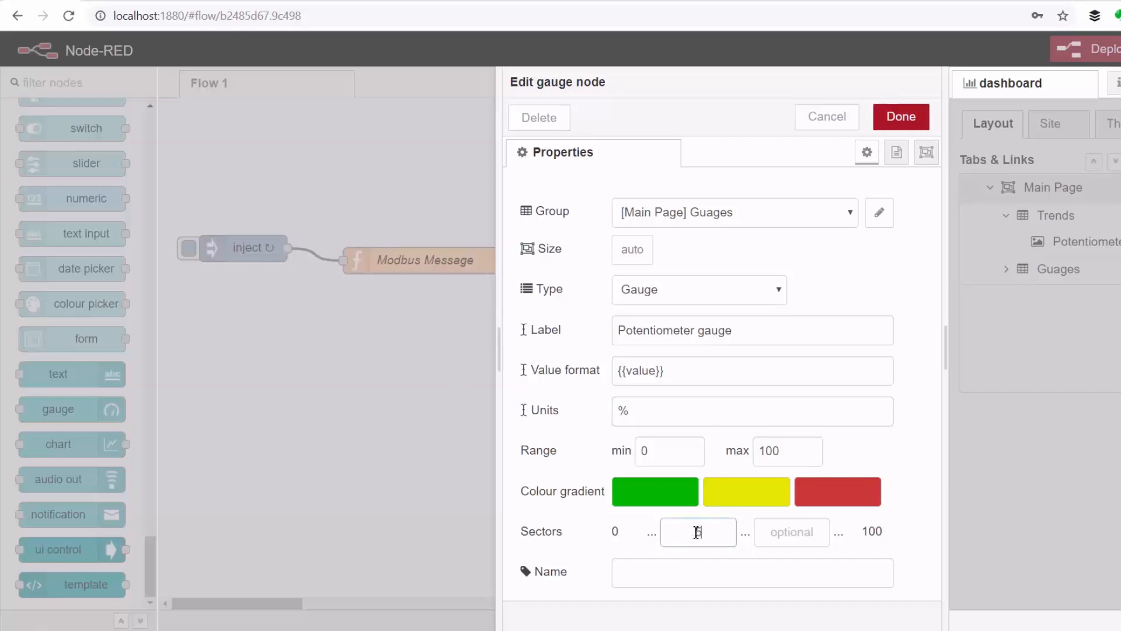
click(797, 531)
text(75)
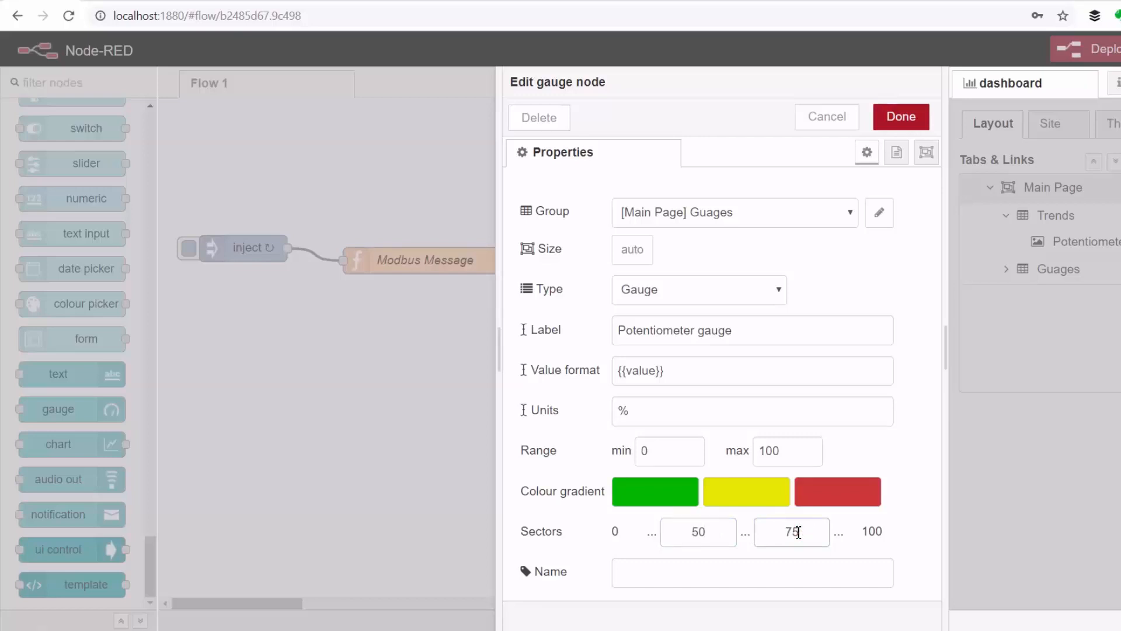
click(911, 119)
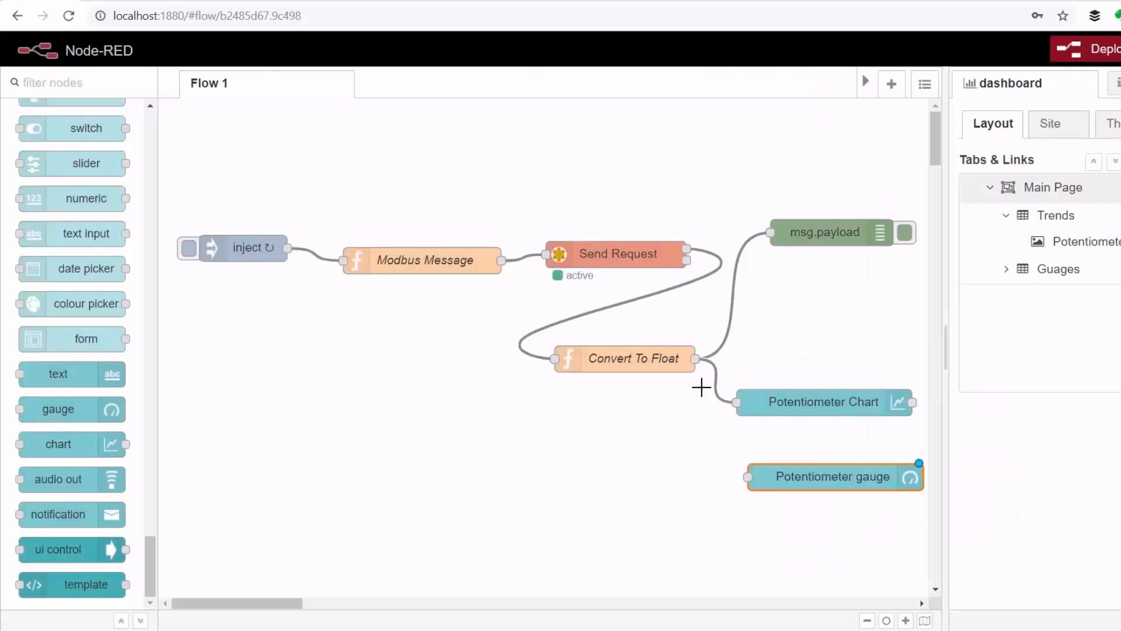
Wire Convert To Float into the Potentiometer gauge, deploy, and switch to the dashboard page.
drag(697, 359, 747, 478)
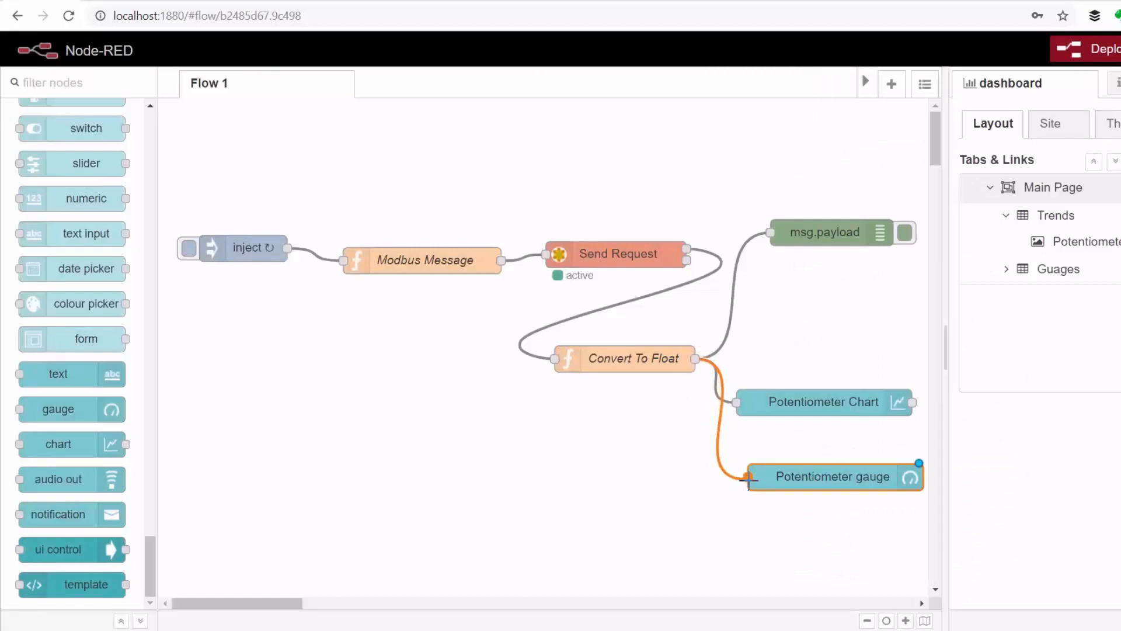
click(754, 526)
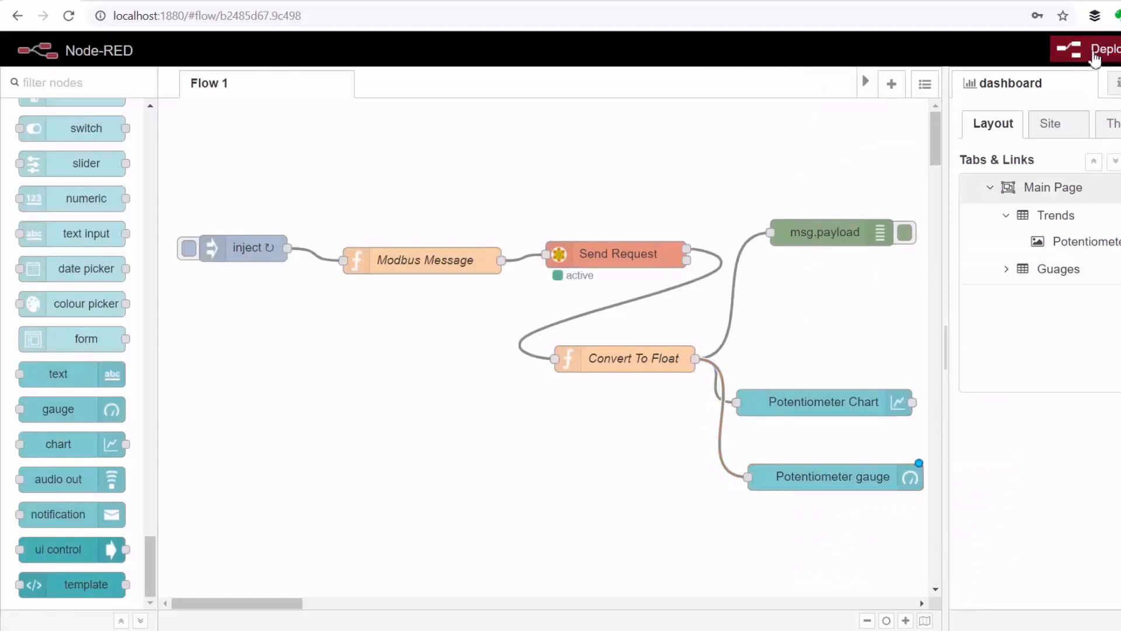
click(1095, 54)
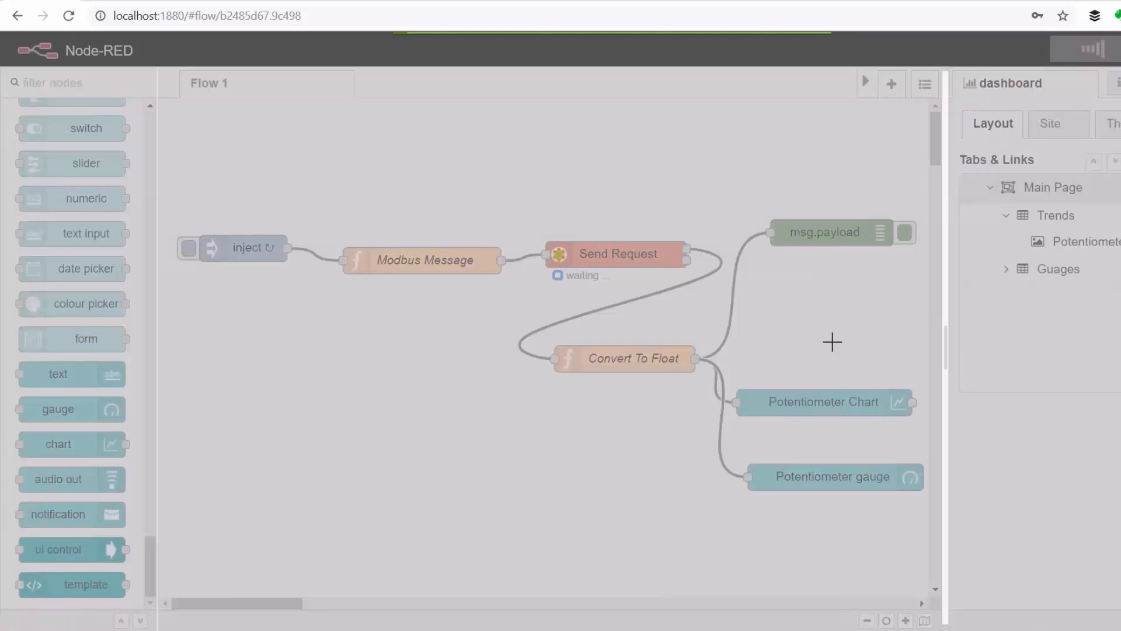
key(ctrl+Tab)
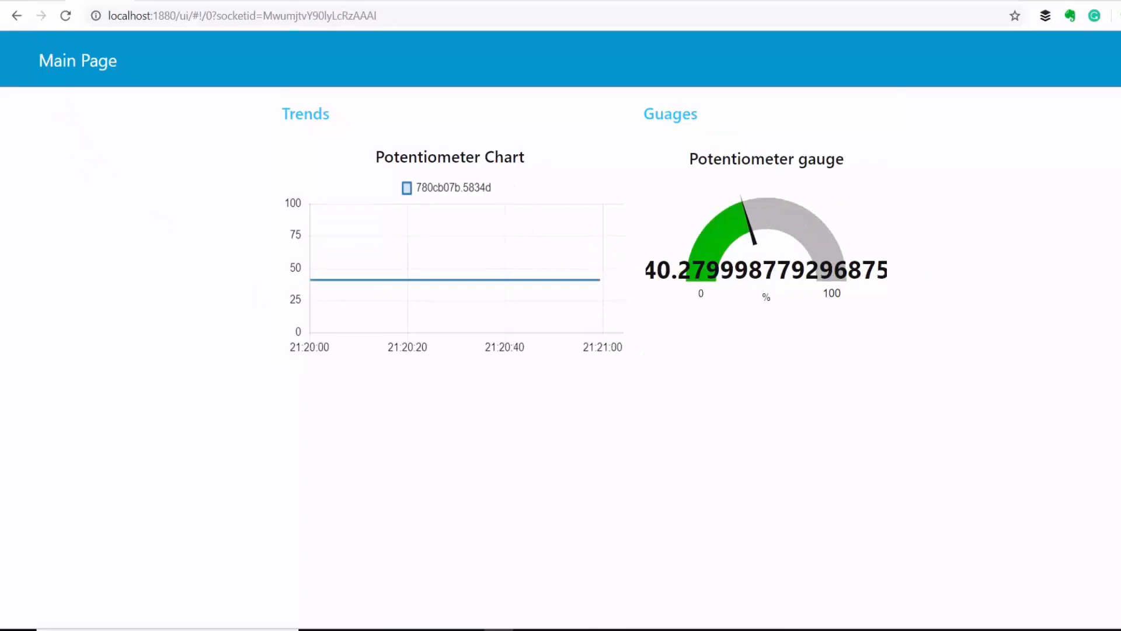
Return from the dashboard to the Node-RED flow editor.
key(ctrl+Tab)
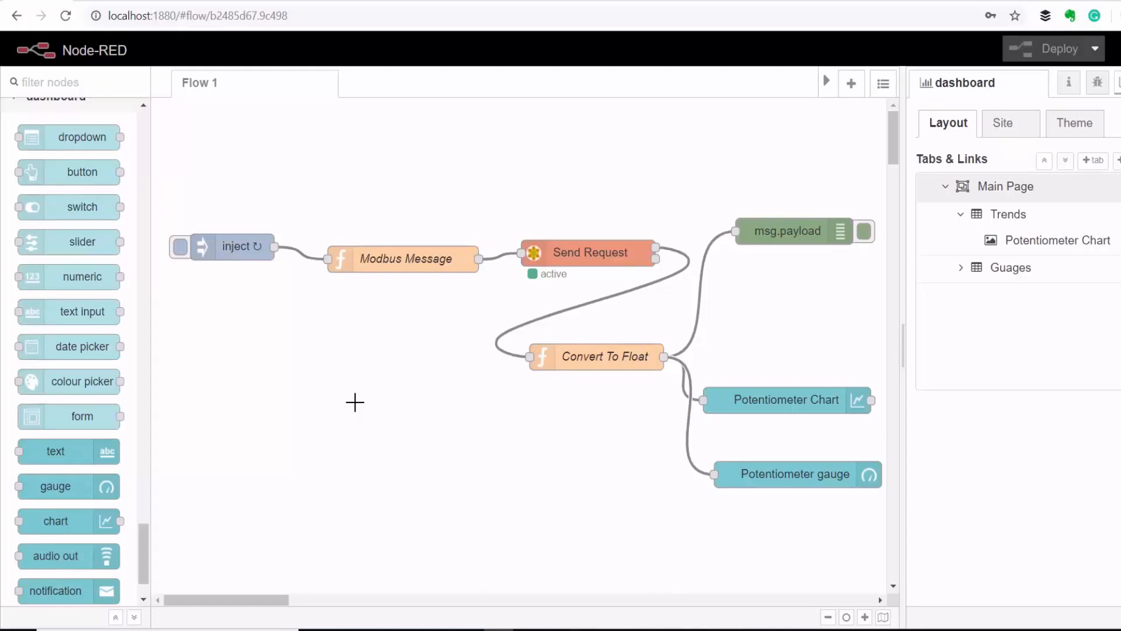
Add a dashboard switch node beneath the existing flow and edit it.
drag(56, 209, 198, 272)
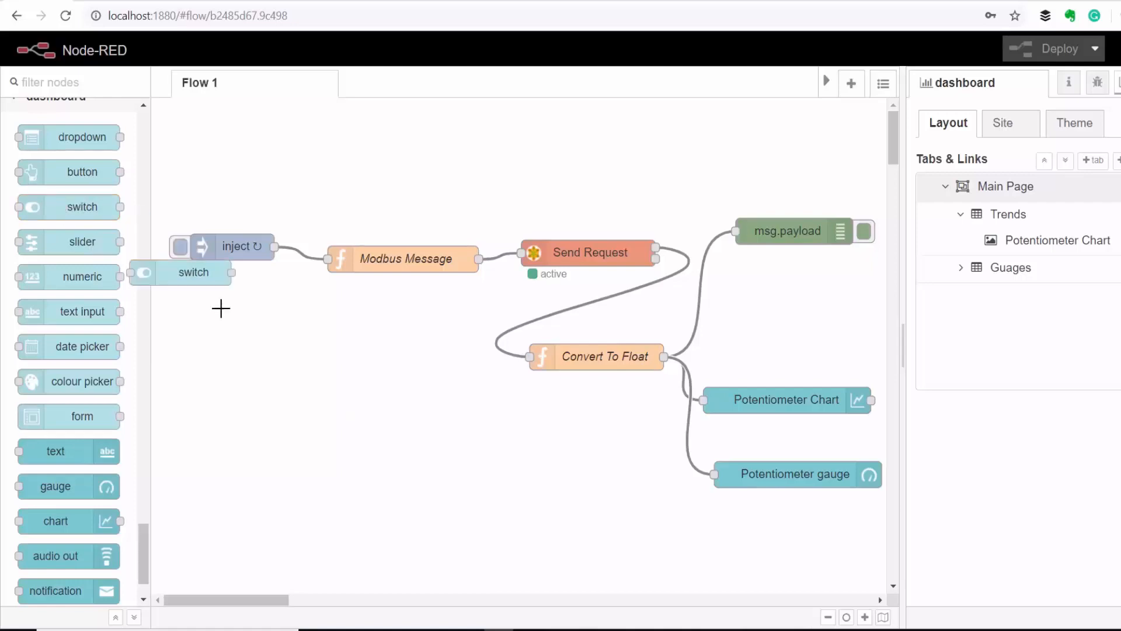
drag(220, 308, 429, 467)
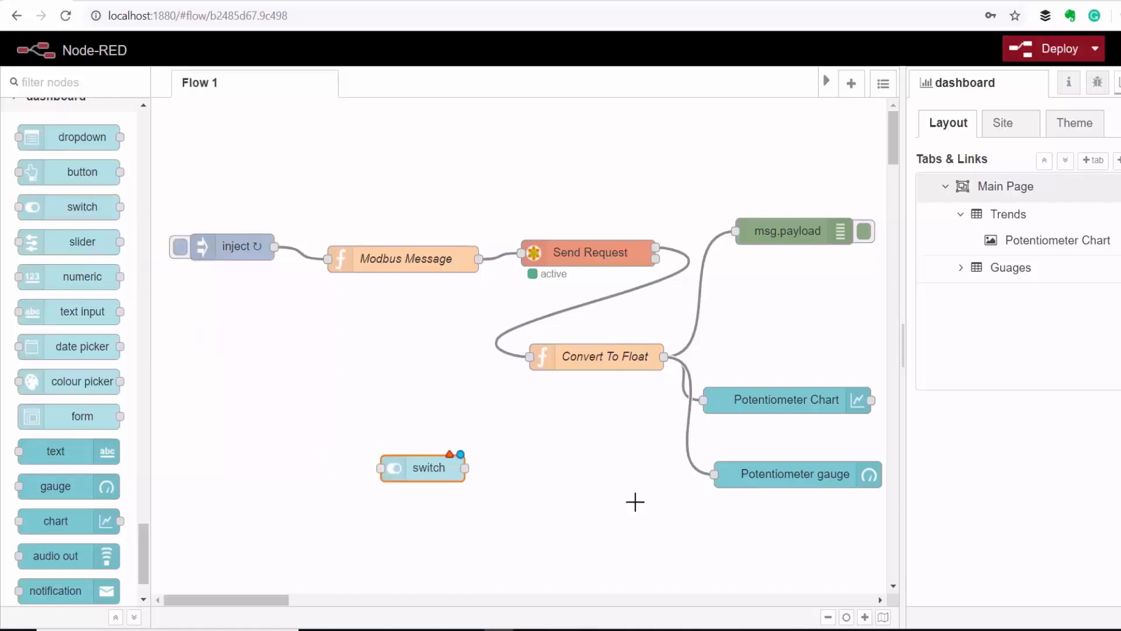
double_click(426, 470)
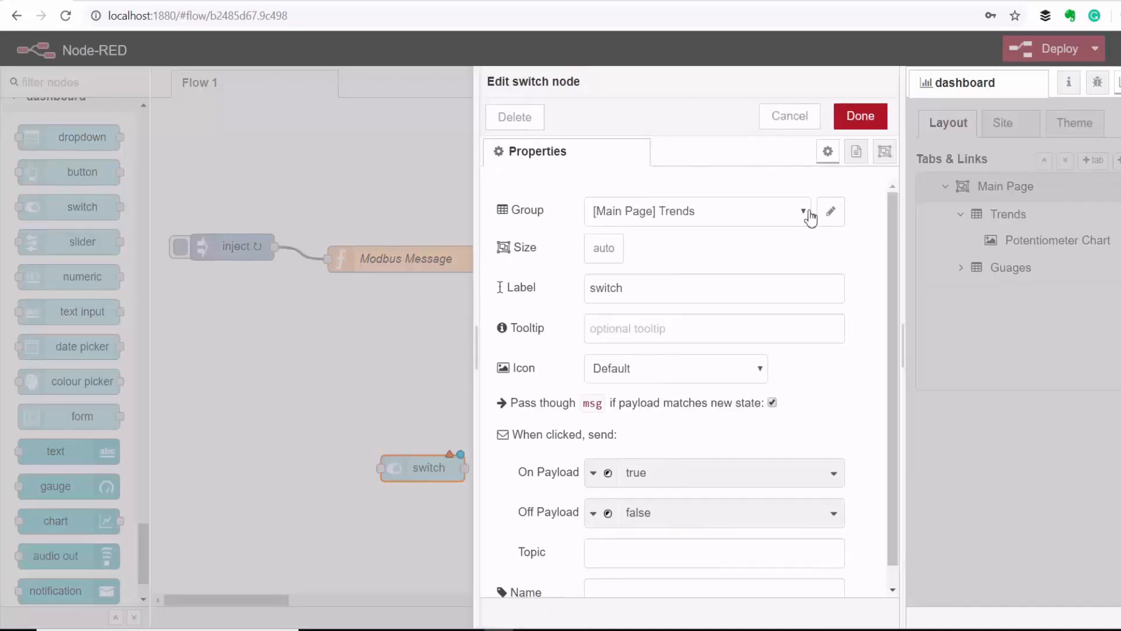
Create a new dashboard group named Switches on the Main Page tab.
click(805, 212)
click(653, 264)
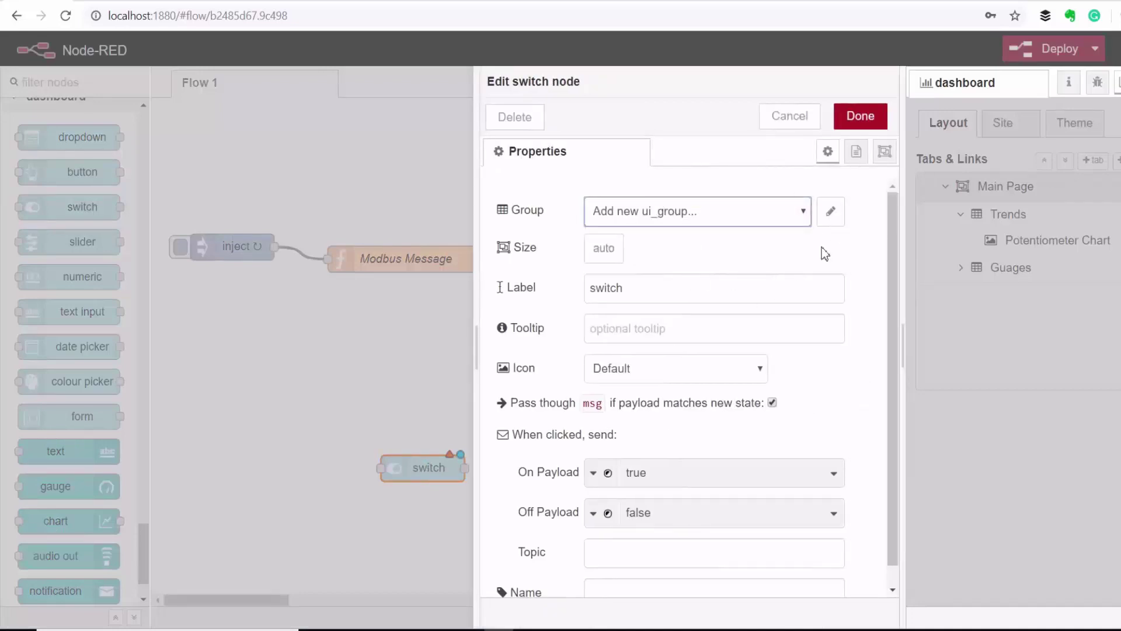
click(833, 213)
click(637, 211)
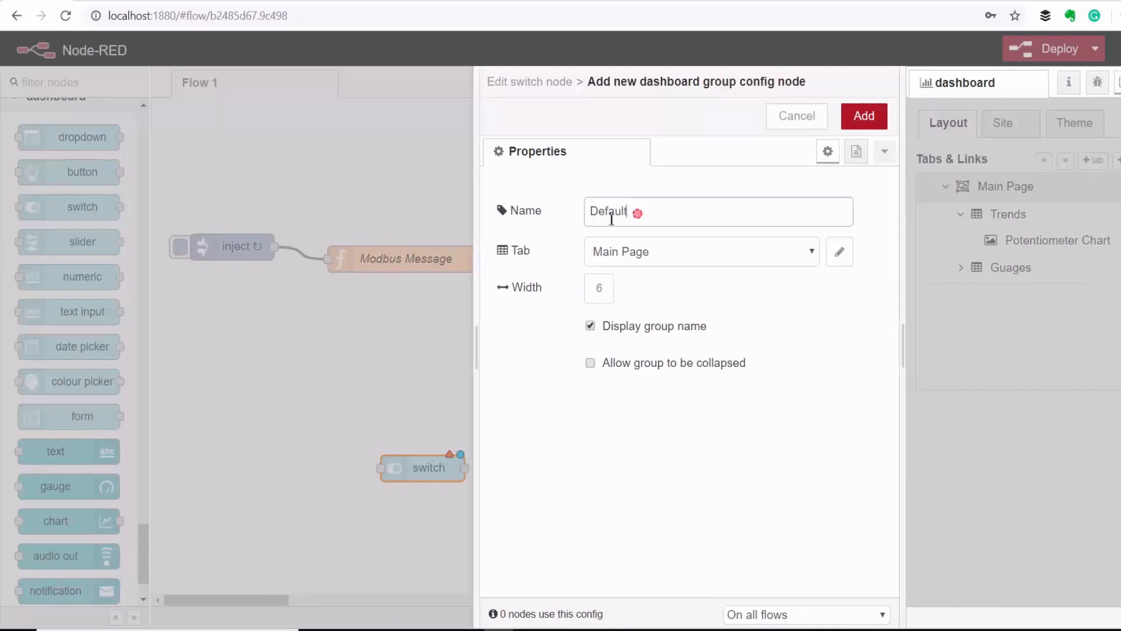
drag(631, 212, 558, 226)
text(Switch)
text(es)
click(809, 254)
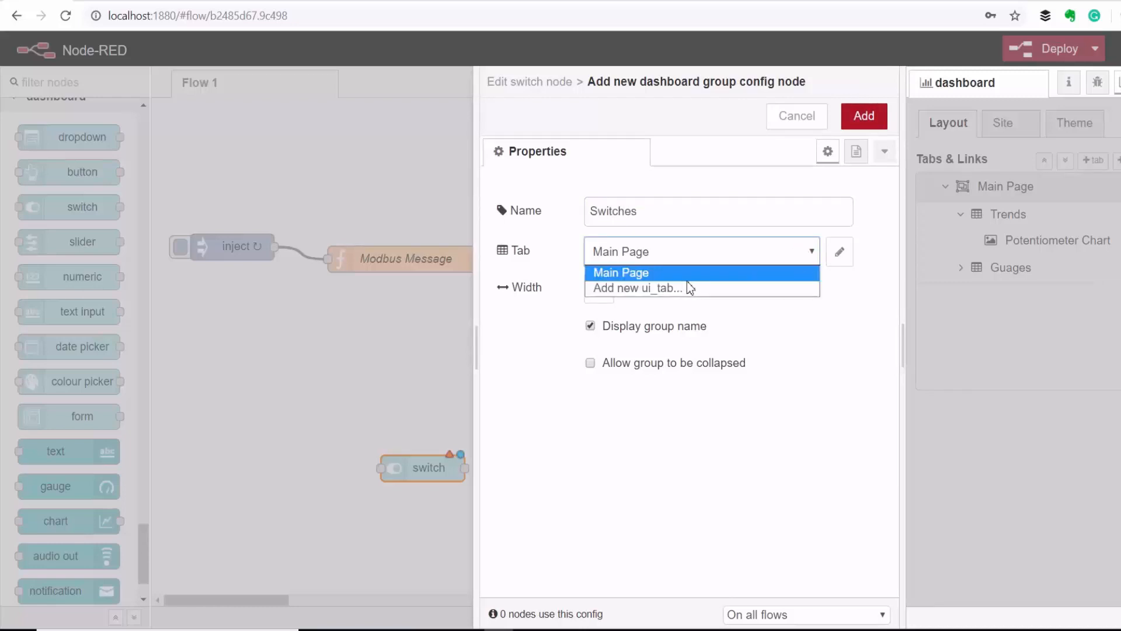
click(809, 254)
click(864, 116)
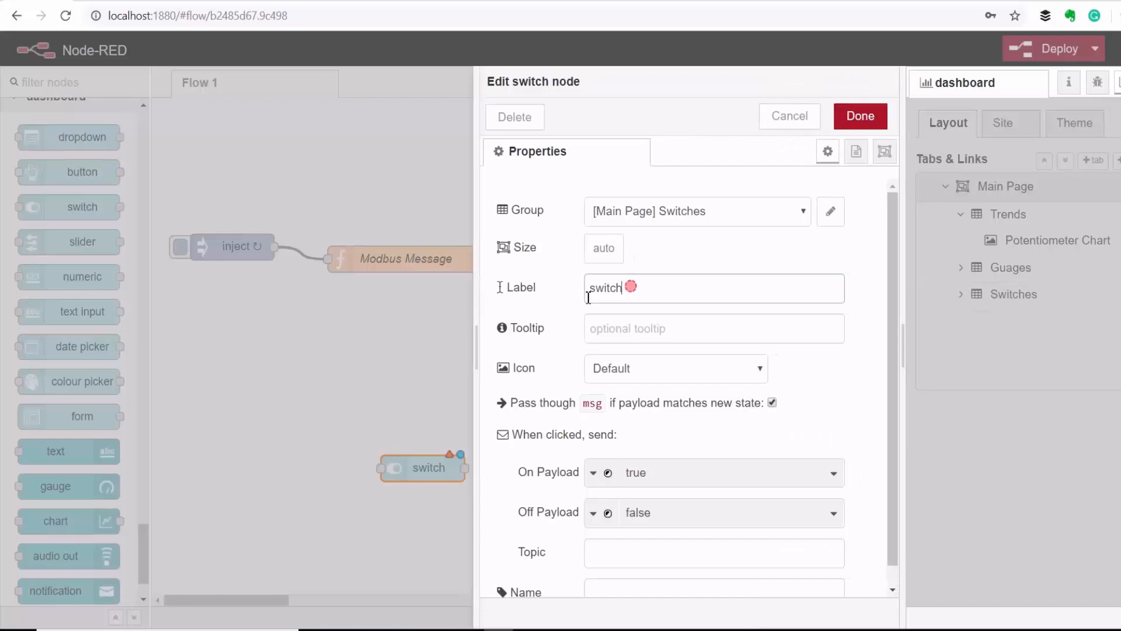
Label the switch Buzzer and save its settings.
drag(627, 288, 530, 298)
text(Buzz)
text(er)
key(ctrl+Return)
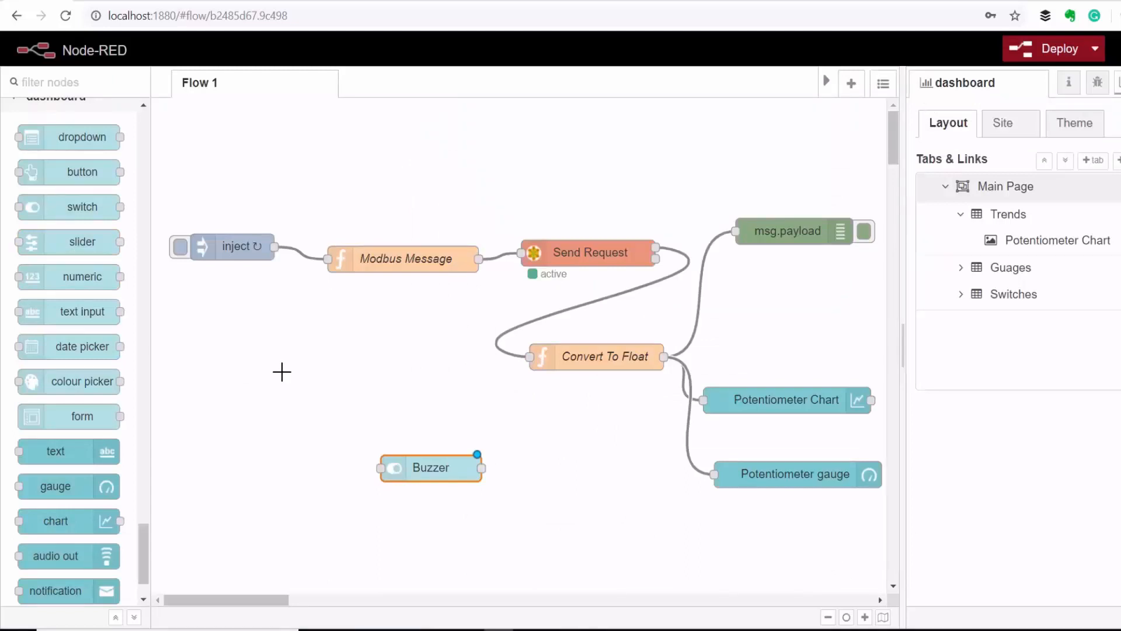
scroll(81, 289, down, 2)
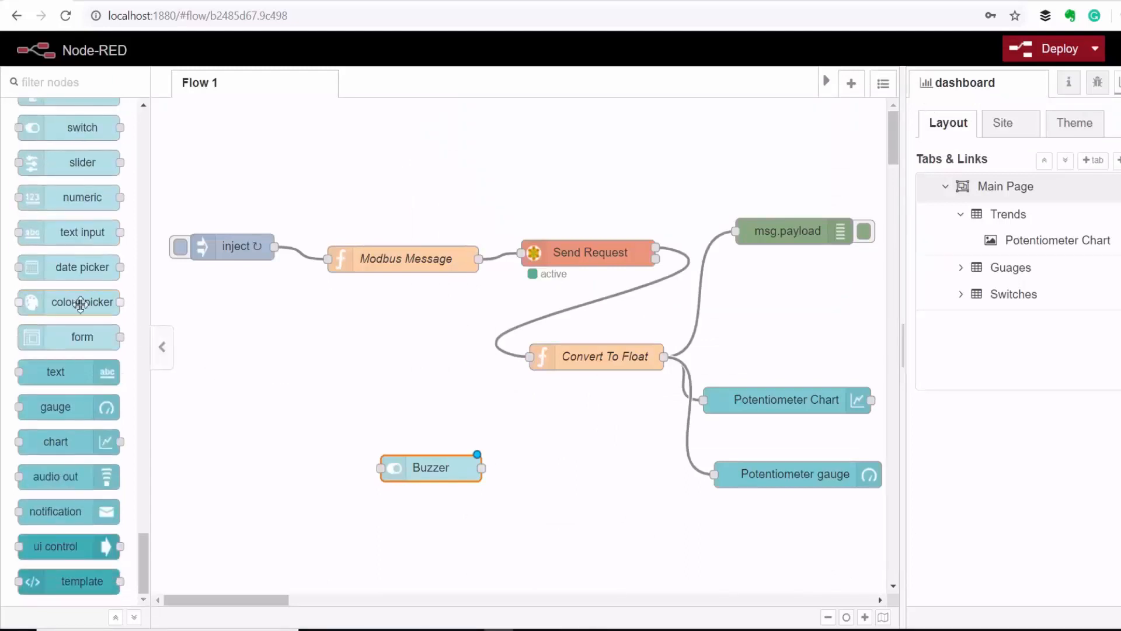
scroll(81, 304, up, 4)
scroll(83, 324, up, 4)
scroll(85, 338, up, 4)
scroll(87, 347, up, 3)
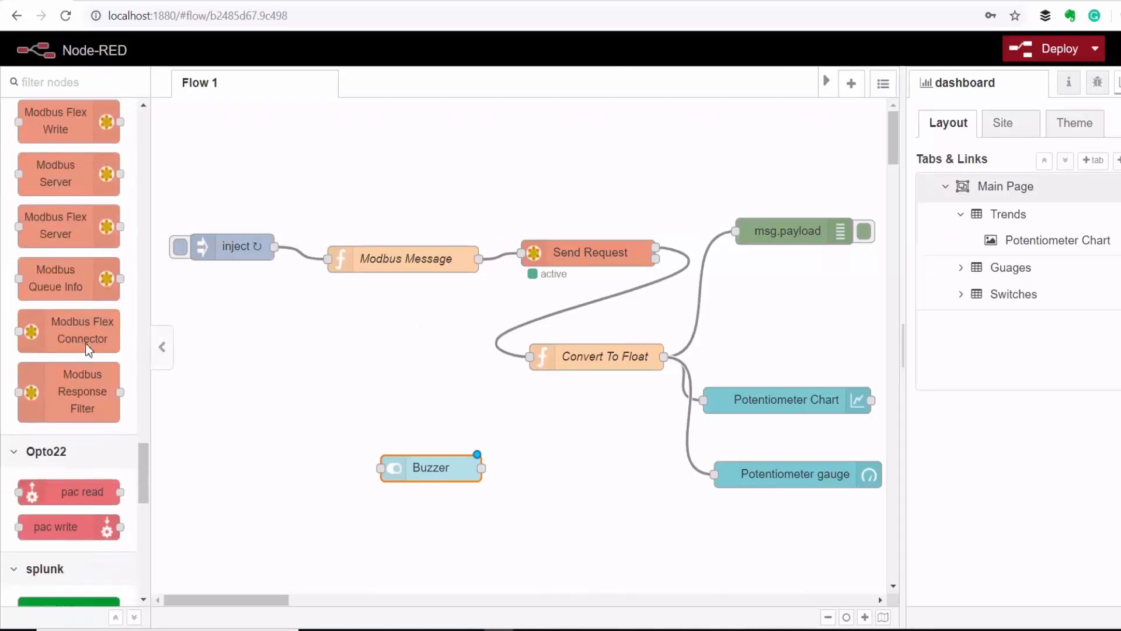
scroll(87, 347, down, 3)
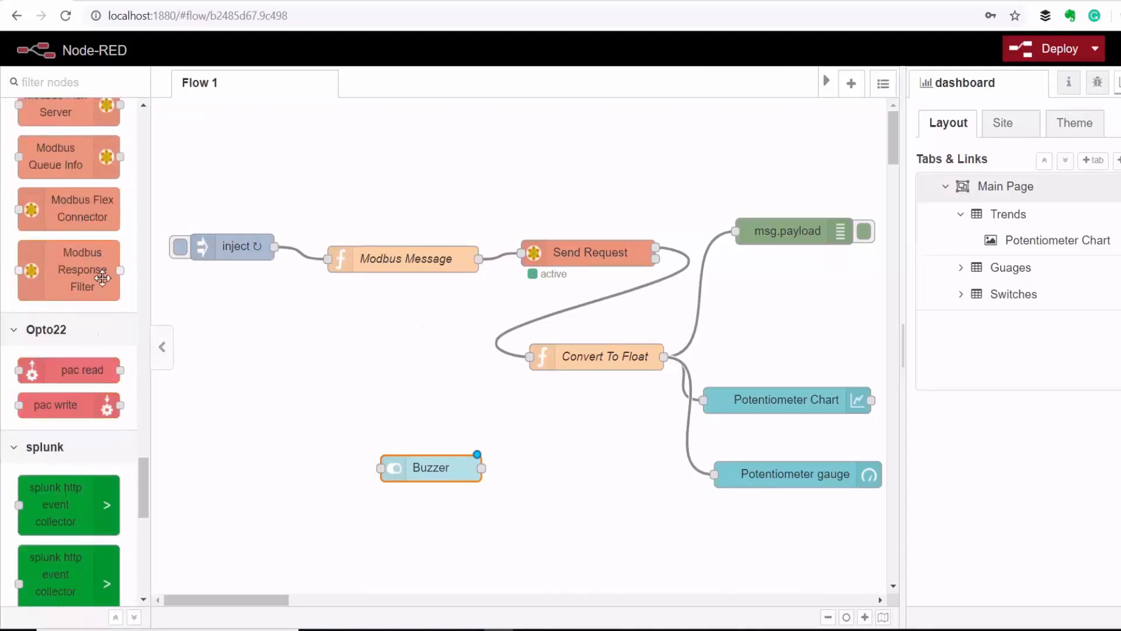
Add an Opto22 pac write node to Flow 1 below the Buzzer switch.
drag(55, 405, 536, 550)
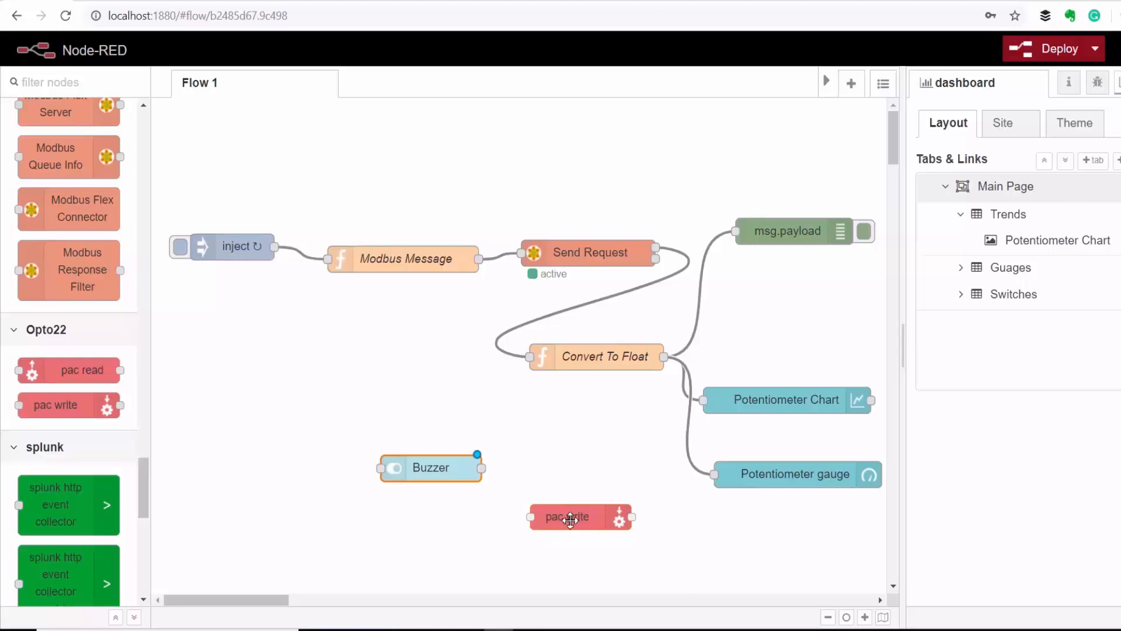
drag(570, 517, 571, 517)
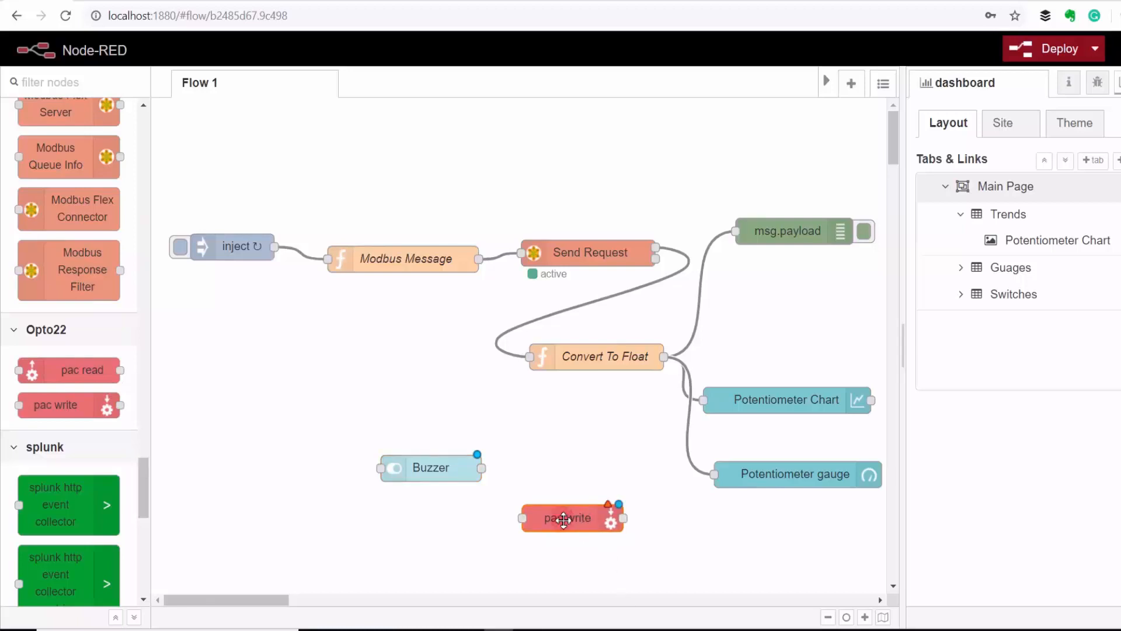
Add a PAC device at 192.168.1.77 over HTTP with API key name demoid.
double_click(563, 519)
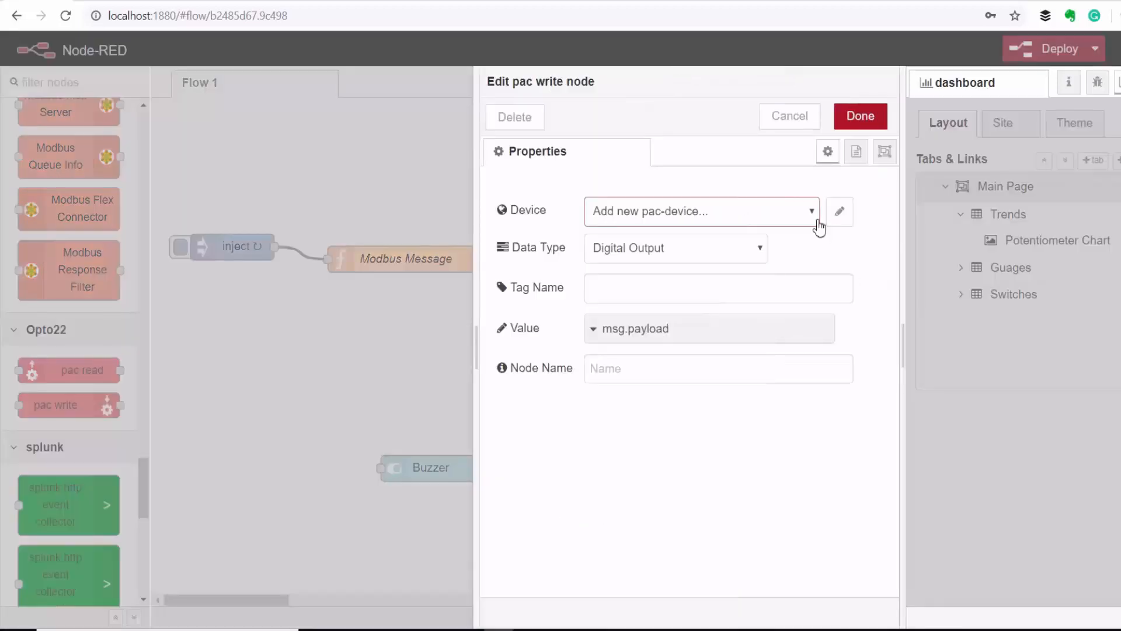
click(839, 211)
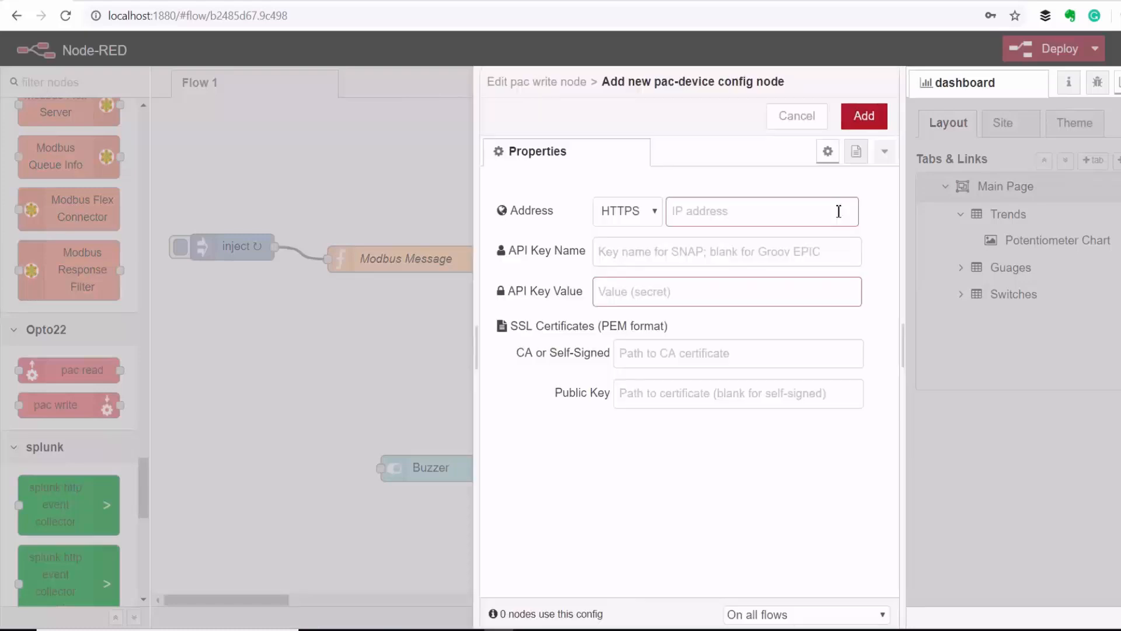
click(685, 212)
text(192)
text(.168.1.77)
click(642, 251)
text(demo)
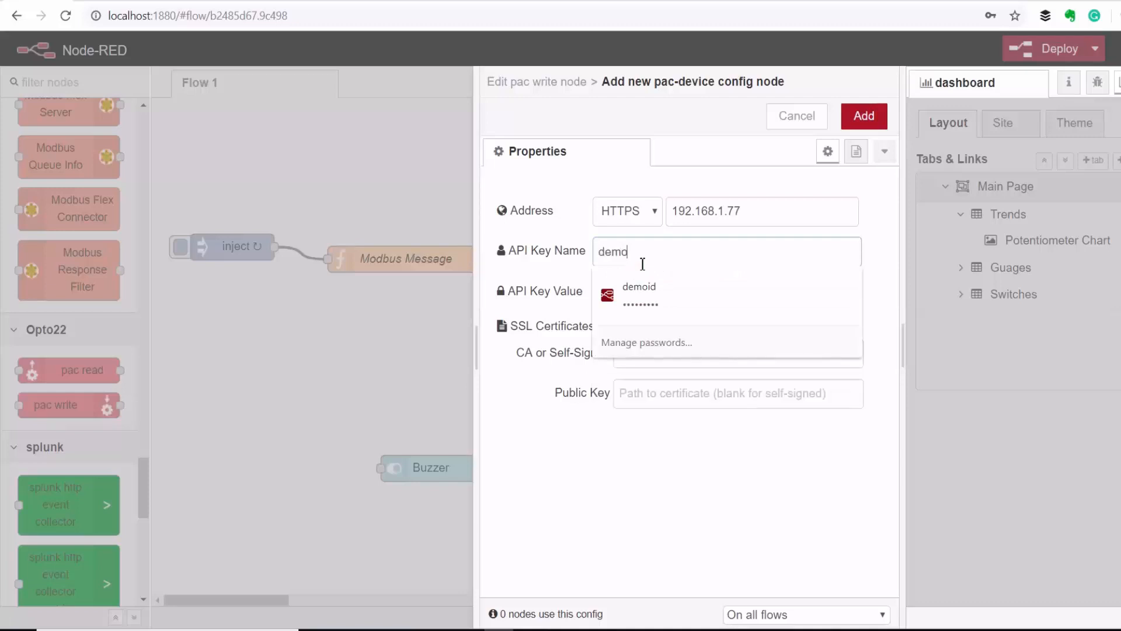
text(id)
click(640, 292)
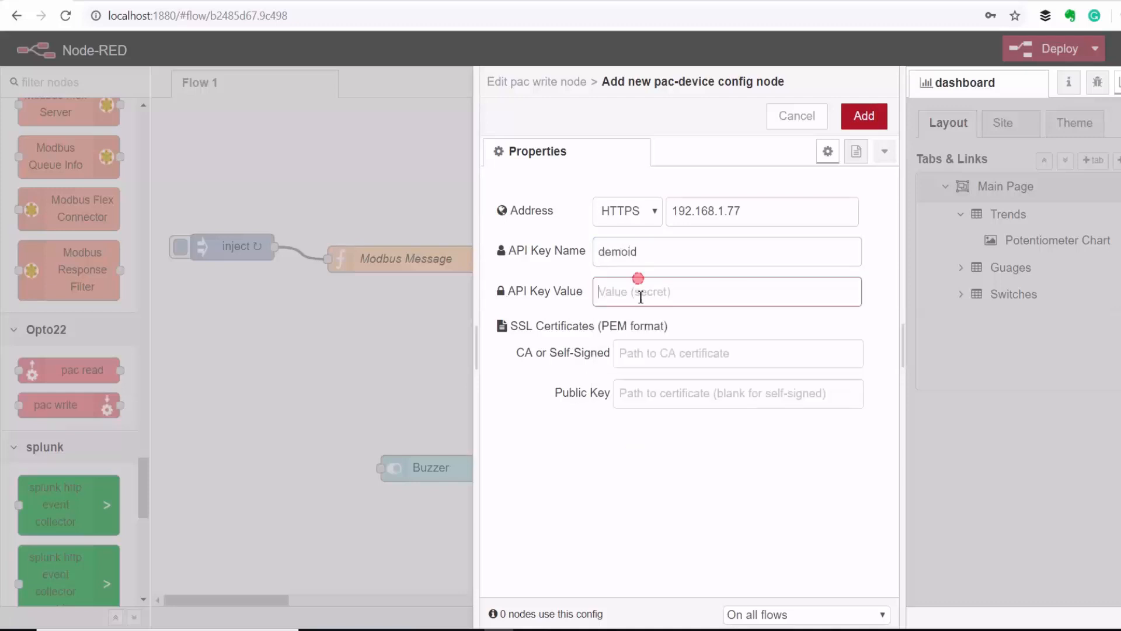
click(643, 215)
click(622, 248)
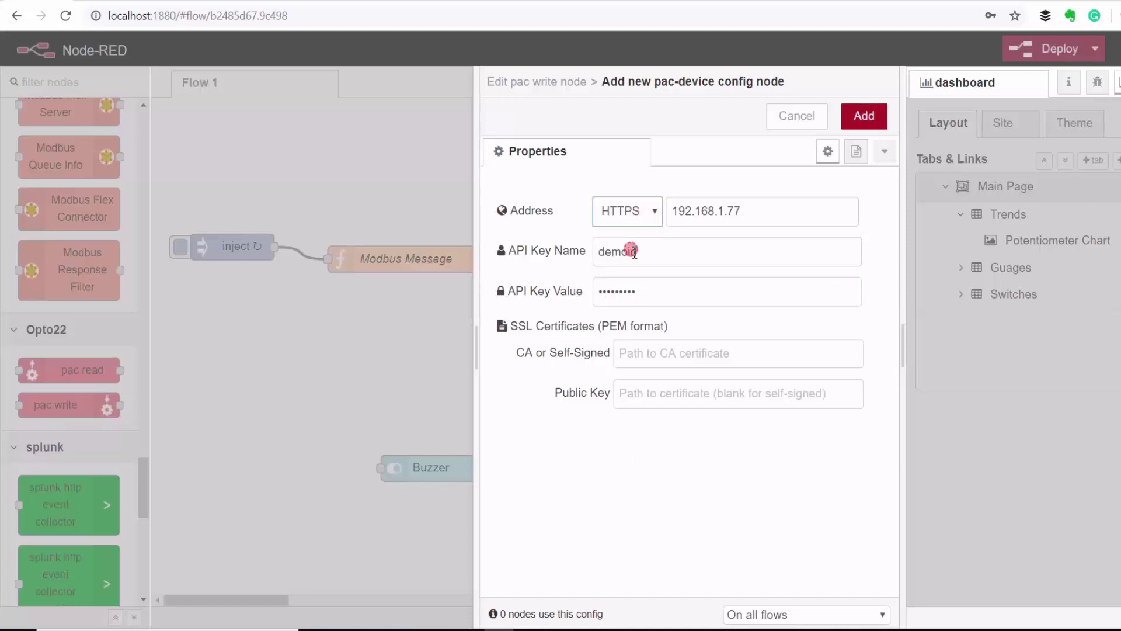
click(865, 115)
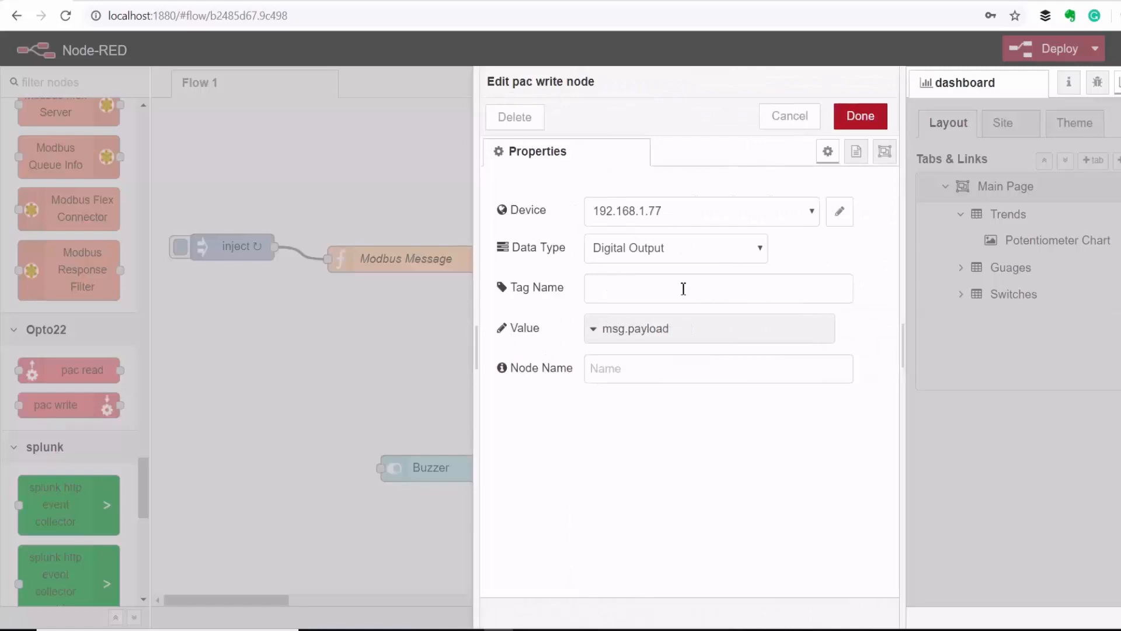
Set the pac write node's tag name to DO_Buzzer.
click(638, 286)
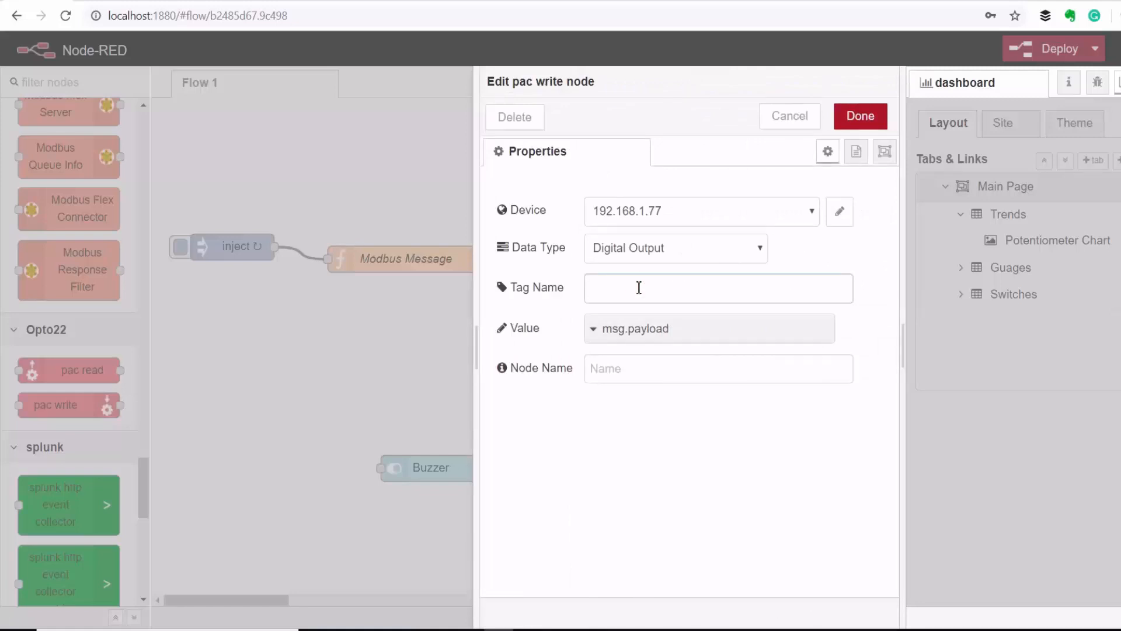
text(DO_)
text(Bu)
text(zzer)
Wire the Buzzer switch output into the DO_Buzzer node.
click(861, 115)
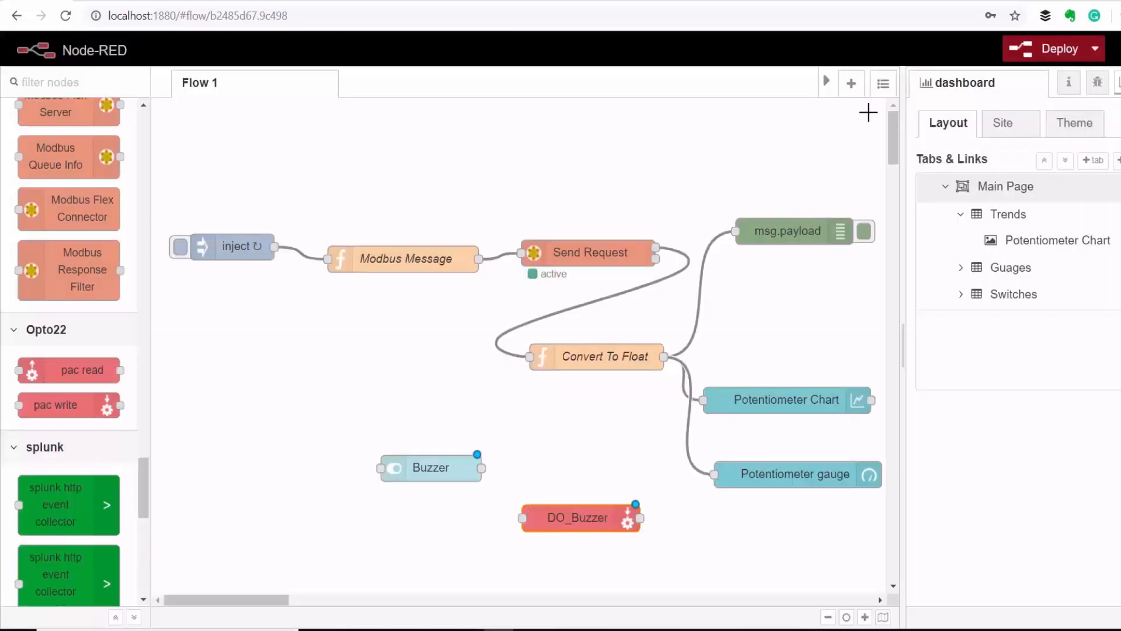
drag(479, 468, 524, 518)
click(722, 603)
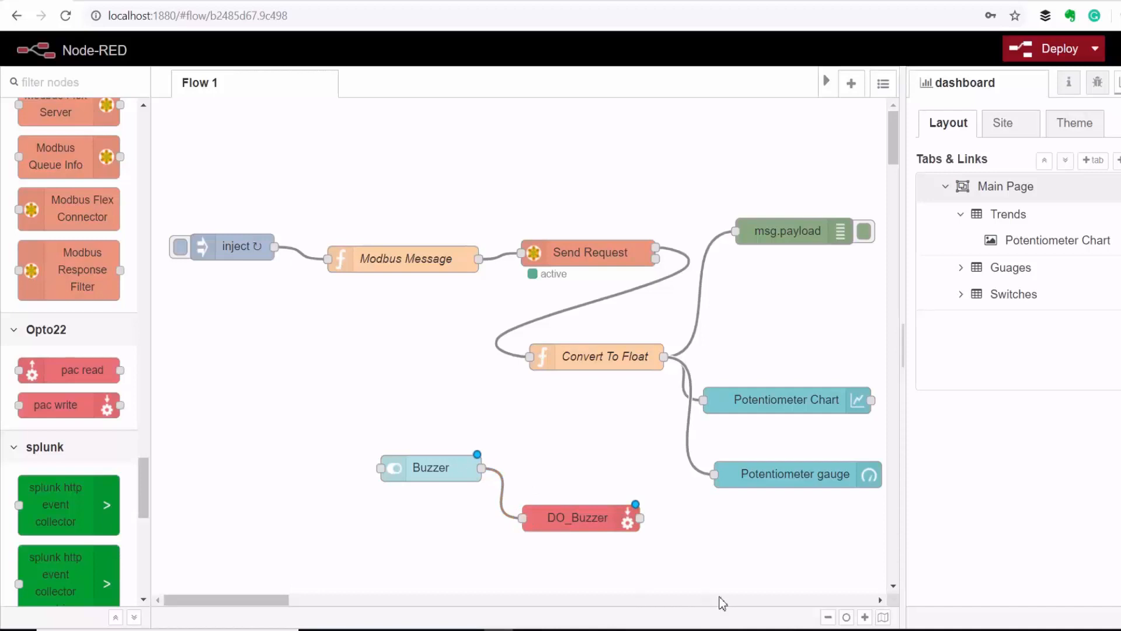
Deploy the flow and switch to the dashboard Main Page.
click(1048, 48)
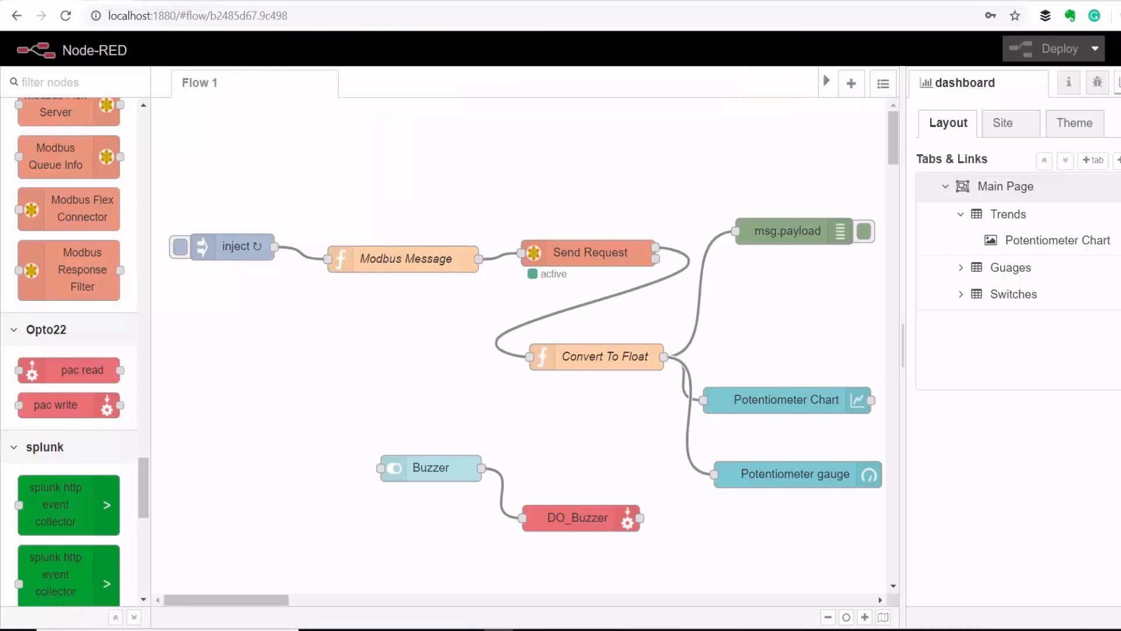
key(ctrl+Tab)
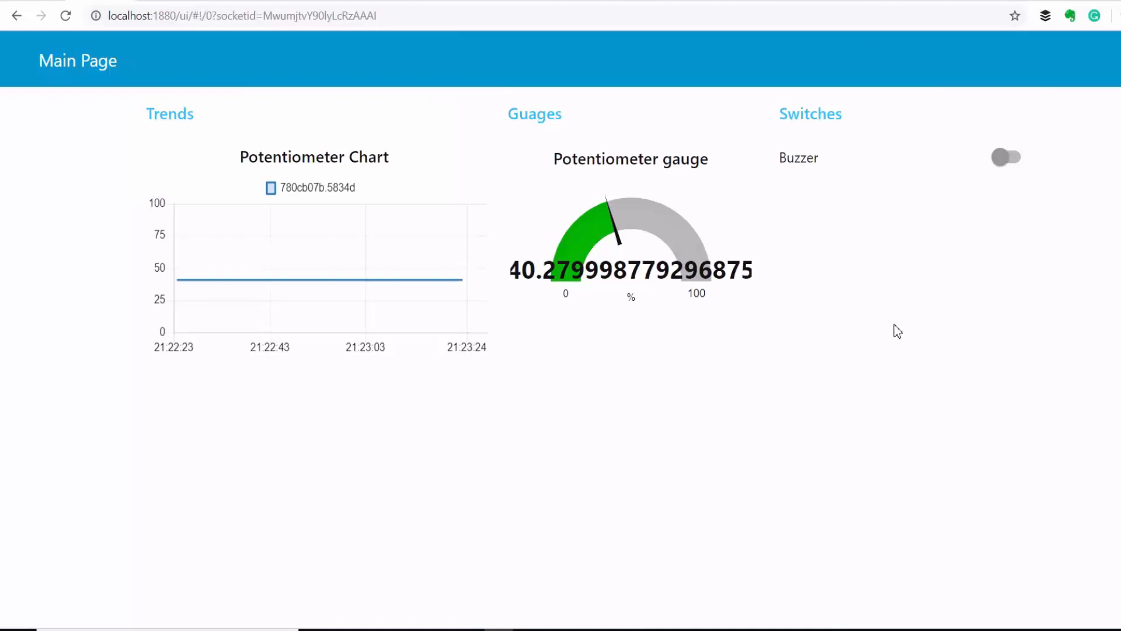
click(1017, 161)
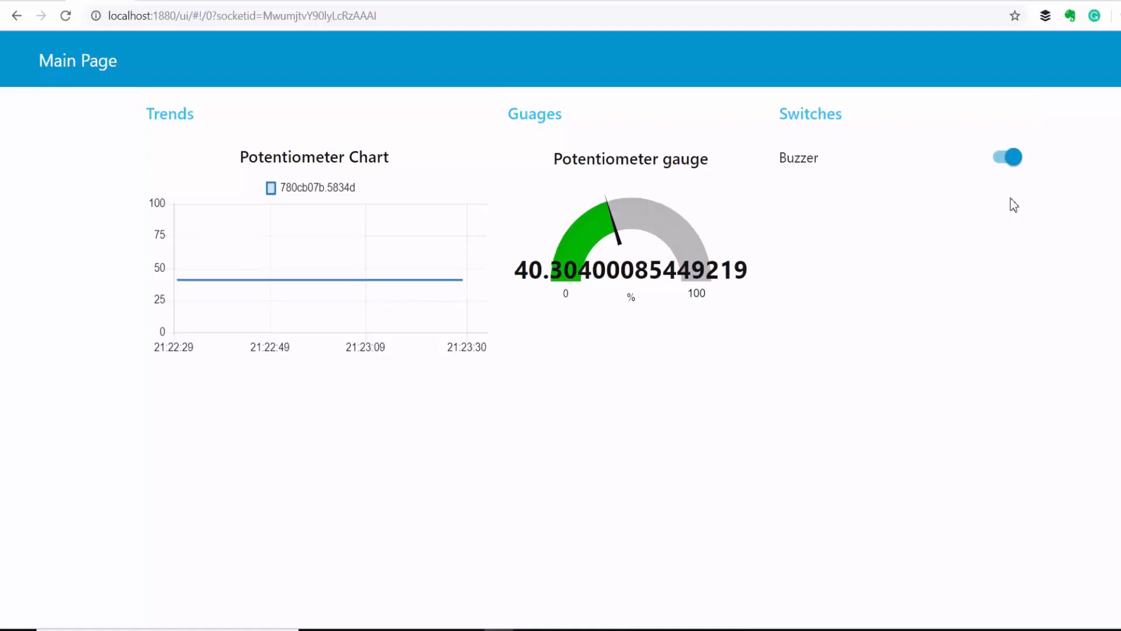
click(1008, 158)
click(1008, 158)
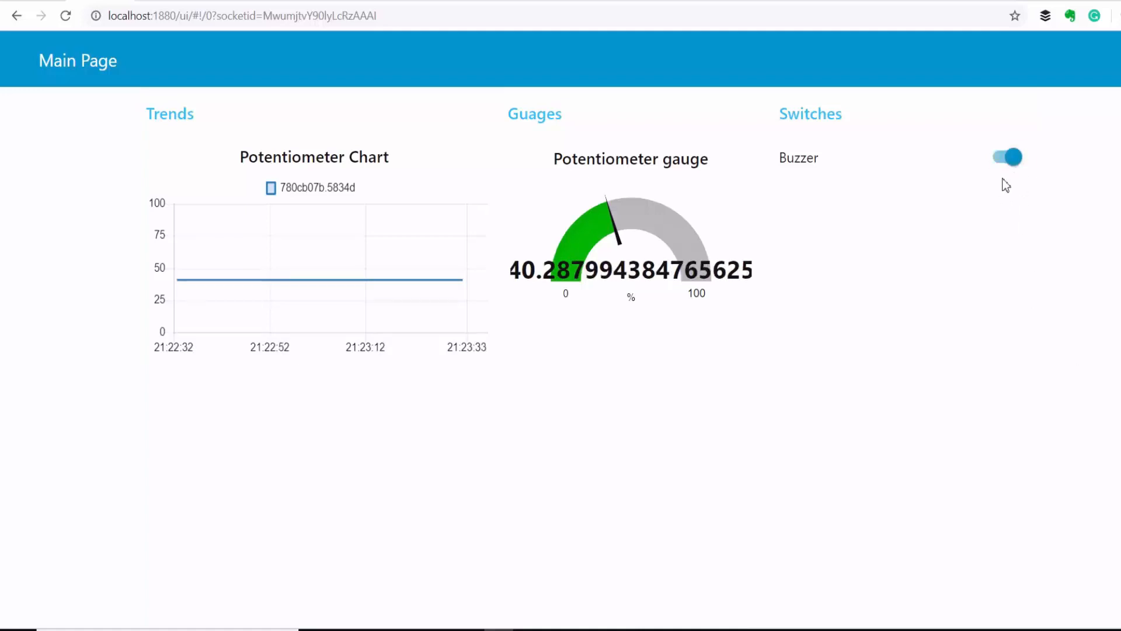
click(1008, 158)
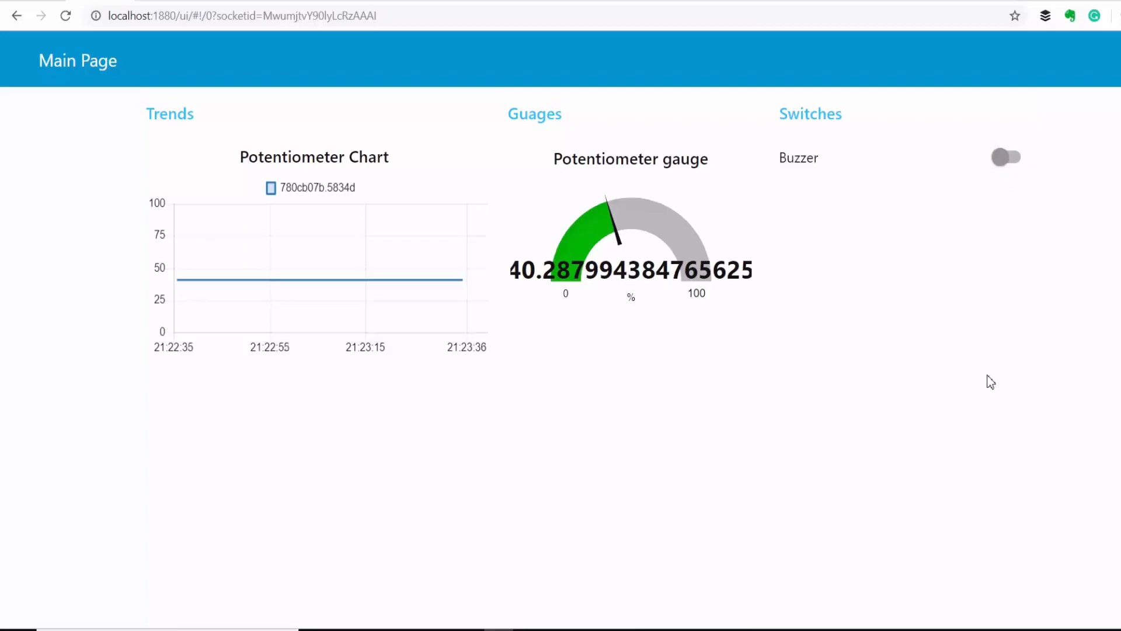